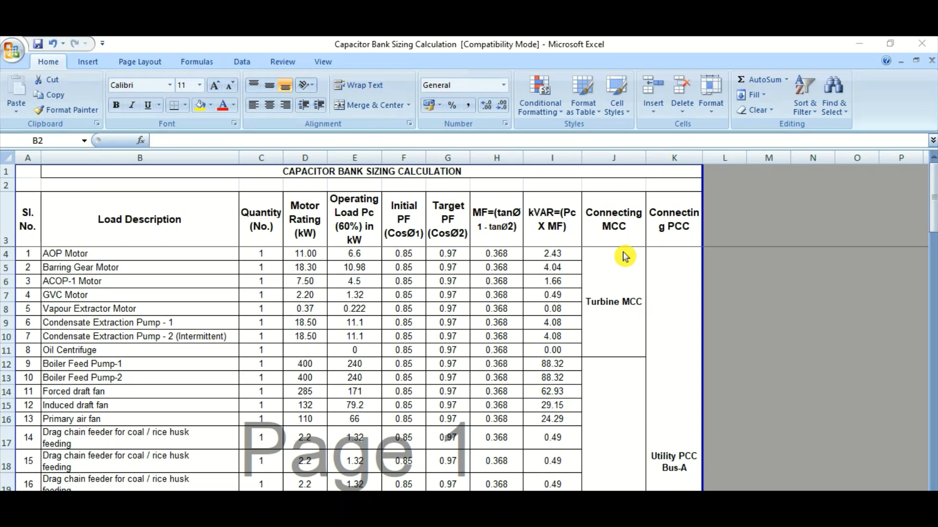
- Look through the Load Description column, from the AOP Motor down to the CHP MCC loads and back to the start of the list
{"action": "left_click", "coordinate": [134, 266]}
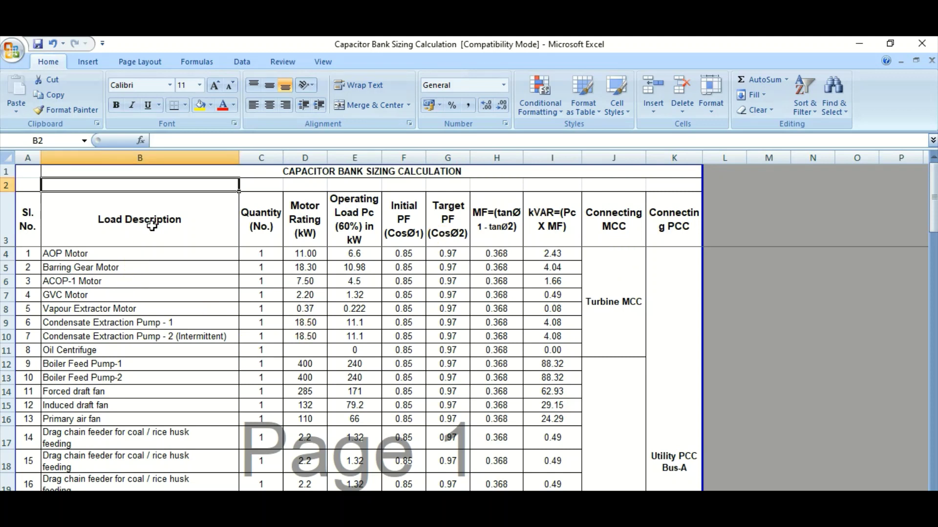
{"action": "left_click", "coordinate": [145, 238]}
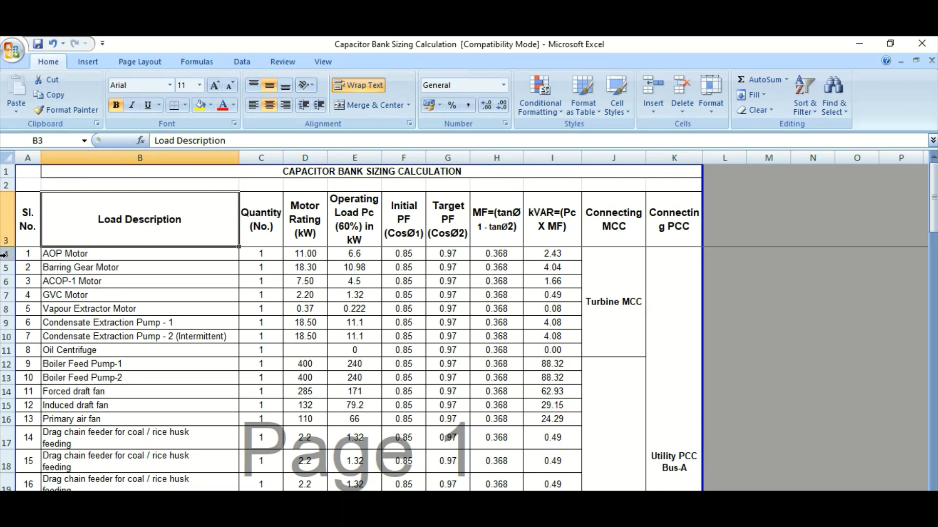
{"action": "left_click_drag", "start_coordinate": [4, 254], "coordinate": [4, 420]}
{"action": "left_click", "coordinate": [214, 295]}
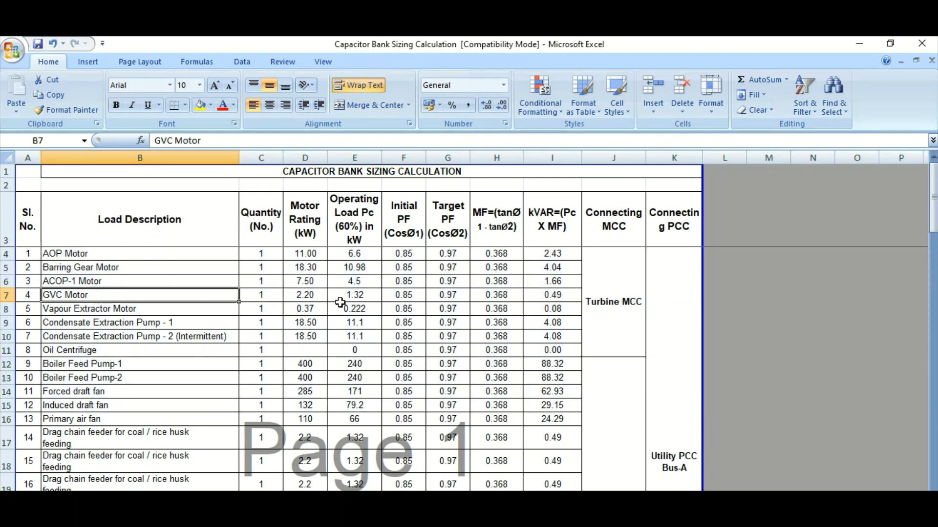
{"action": "scroll", "coordinate": [282, 371], "scroll_direction": "down", "scroll_amount": 7}
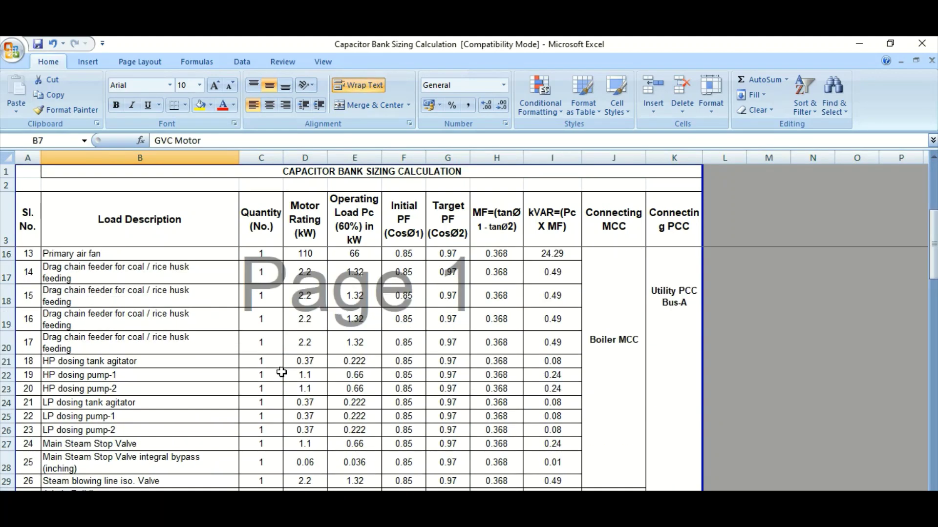
{"action": "scroll", "coordinate": [278, 371], "scroll_direction": "down", "scroll_amount": 5}
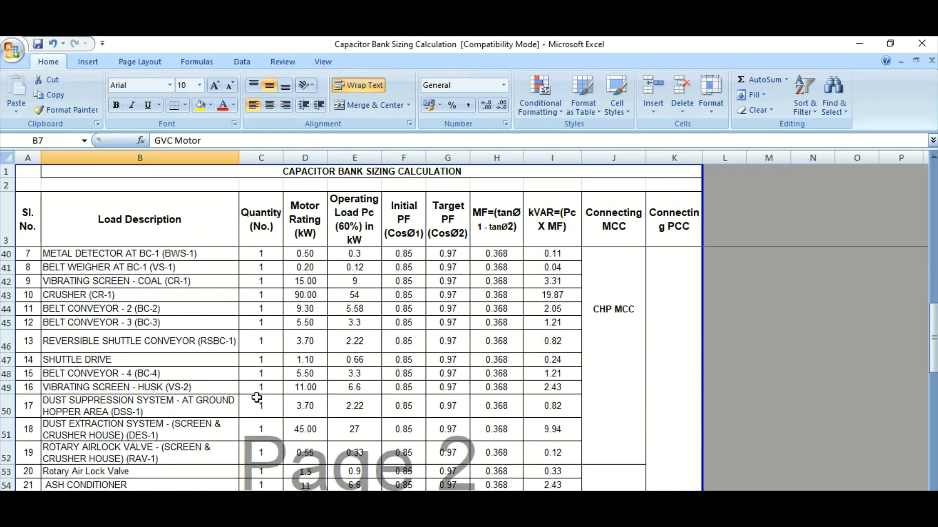
{"action": "scroll", "coordinate": [244, 396], "scroll_direction": "up", "scroll_amount": 5}
{"action": "scroll", "coordinate": [228, 397], "scroll_direction": "up", "scroll_amount": 7}
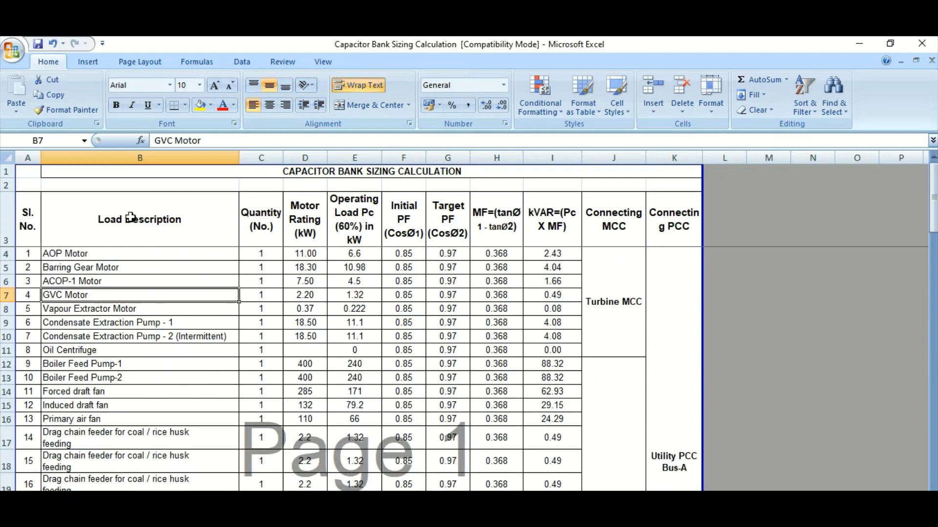
{"action": "left_click", "coordinate": [140, 158]}
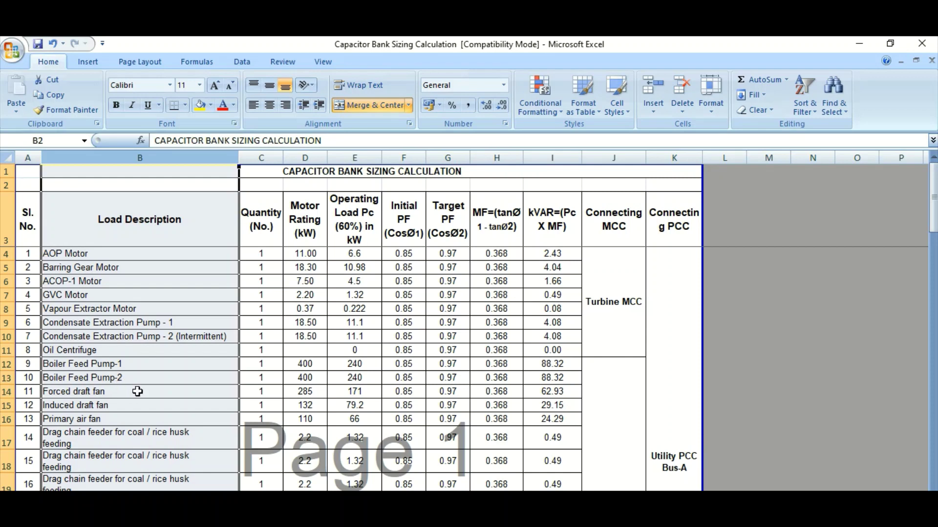
{"action": "left_click", "coordinate": [128, 255]}
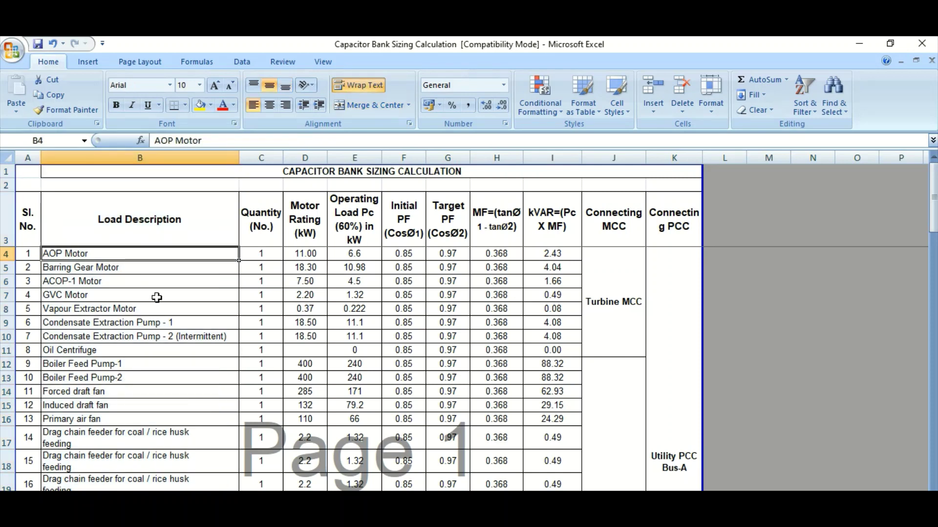
{"action": "left_click_drag", "start_coordinate": [113, 257], "coordinate": [126, 418]}
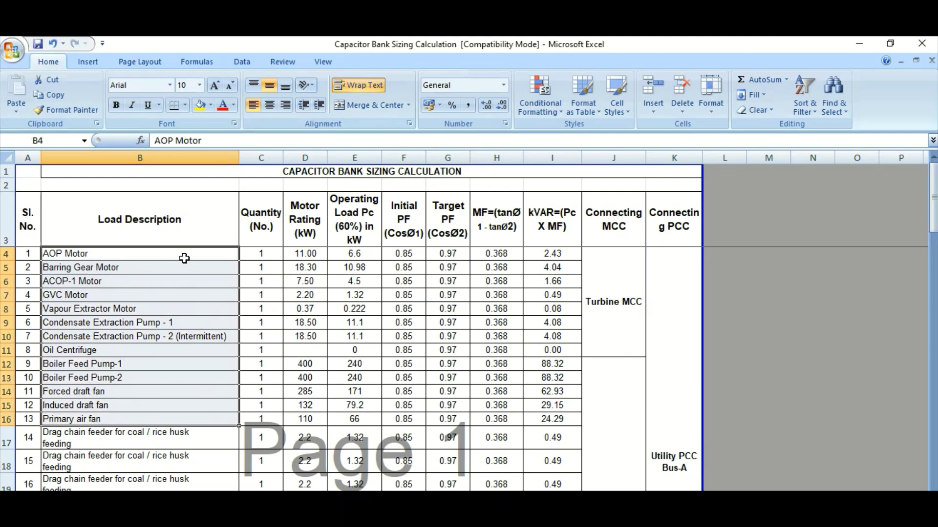
- Examine the Motor Rating column and the formula behind the AOP Motor's 60% operating load
{"action": "left_click", "coordinate": [308, 251]}
{"action": "left_click", "coordinate": [308, 157]}
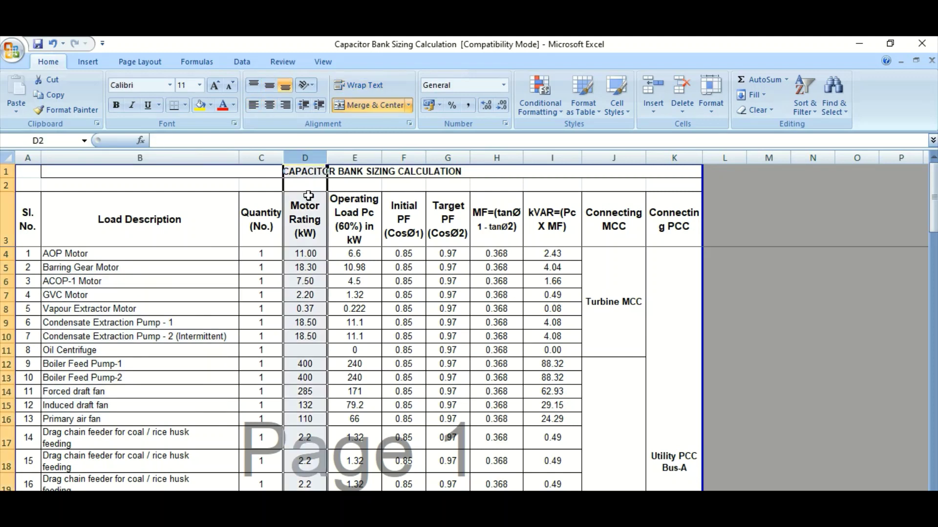
{"action": "left_click_drag", "start_coordinate": [313, 254], "coordinate": [306, 379]}
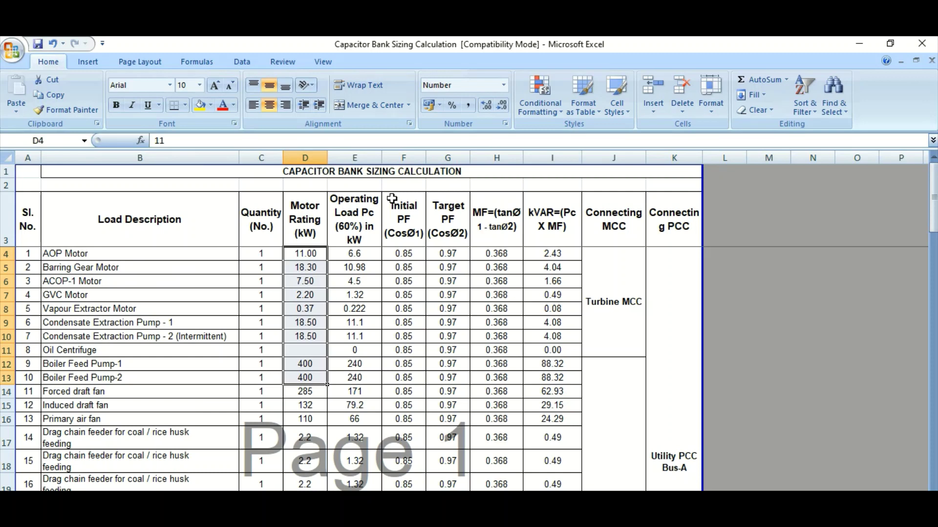
{"action": "left_click", "coordinate": [358, 233]}
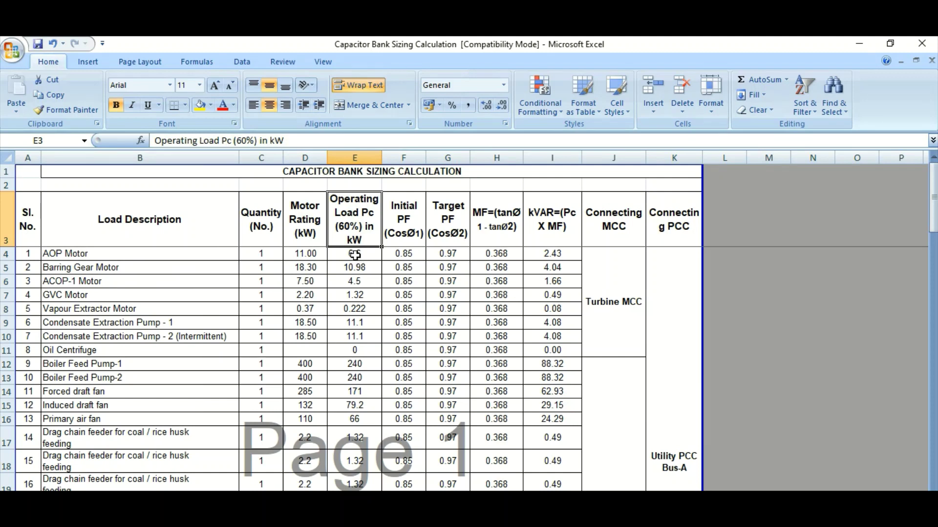
{"action": "left_click", "coordinate": [355, 255]}
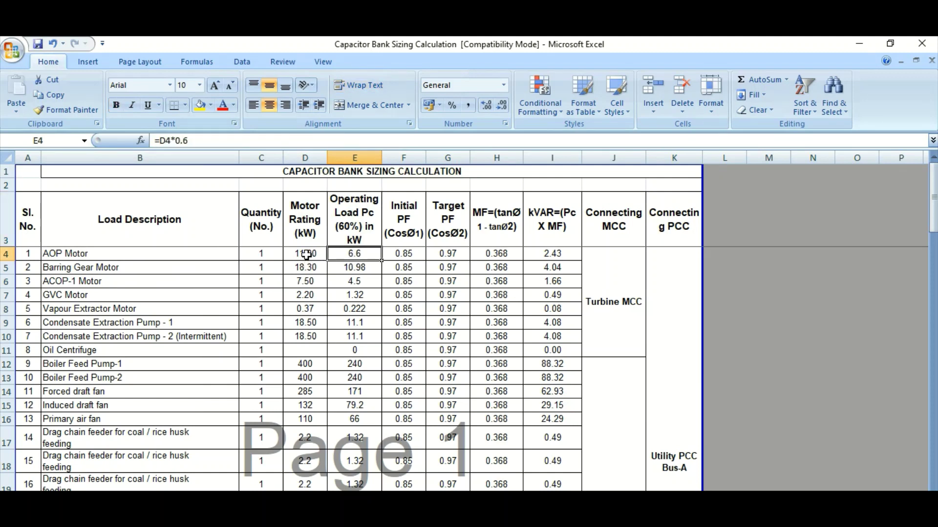
{"action": "left_click", "coordinate": [308, 254]}
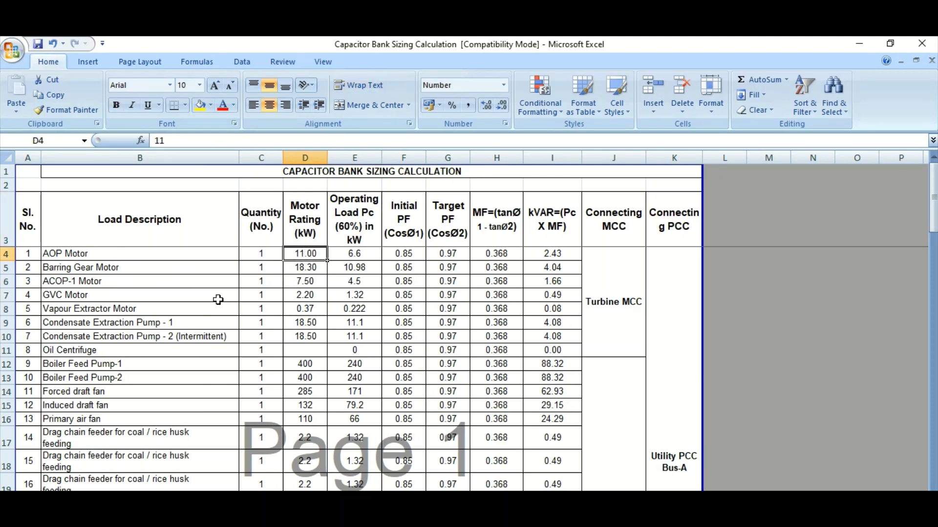
{"action": "scroll", "coordinate": [188, 300], "scroll_direction": "up", "scroll_amount": 1, "text": "ctrl"}
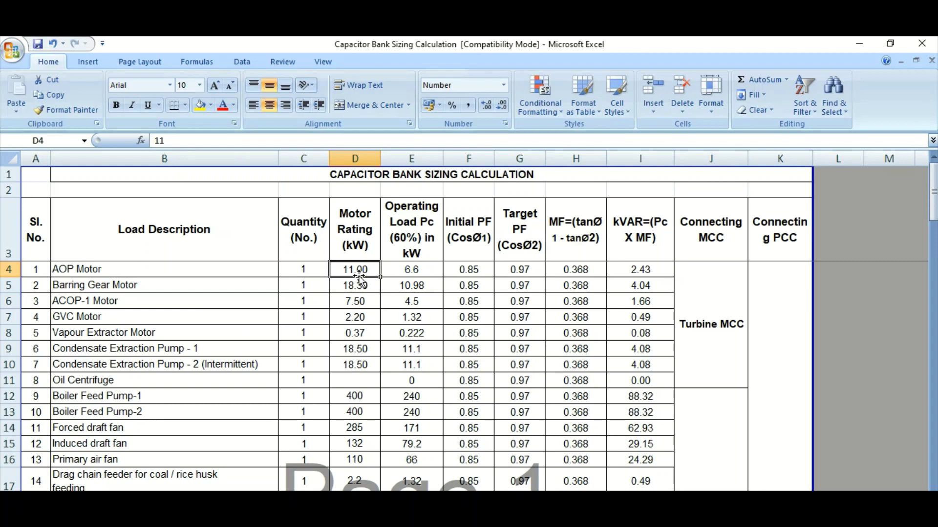
{"action": "left_click", "coordinate": [421, 270]}
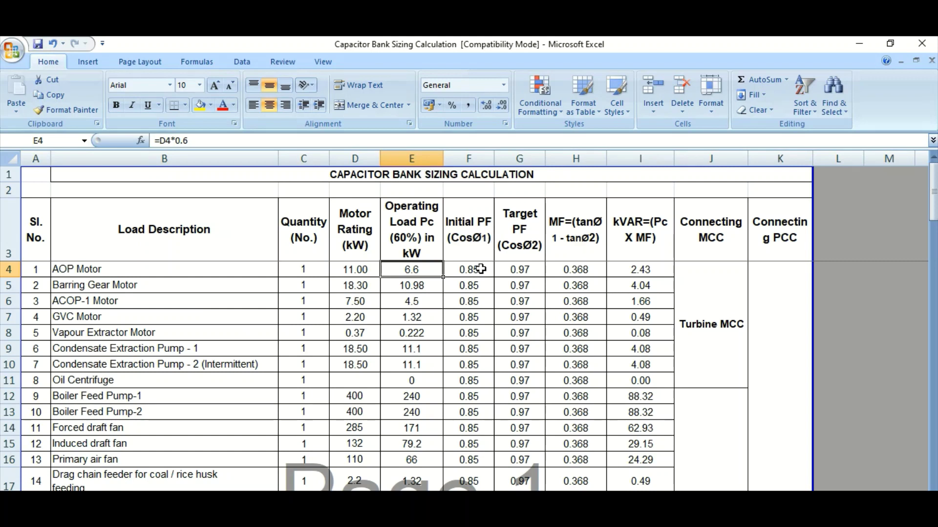
- Compare the initial and target power factors of the AOP Motor
{"action": "left_click", "coordinate": [483, 271]}
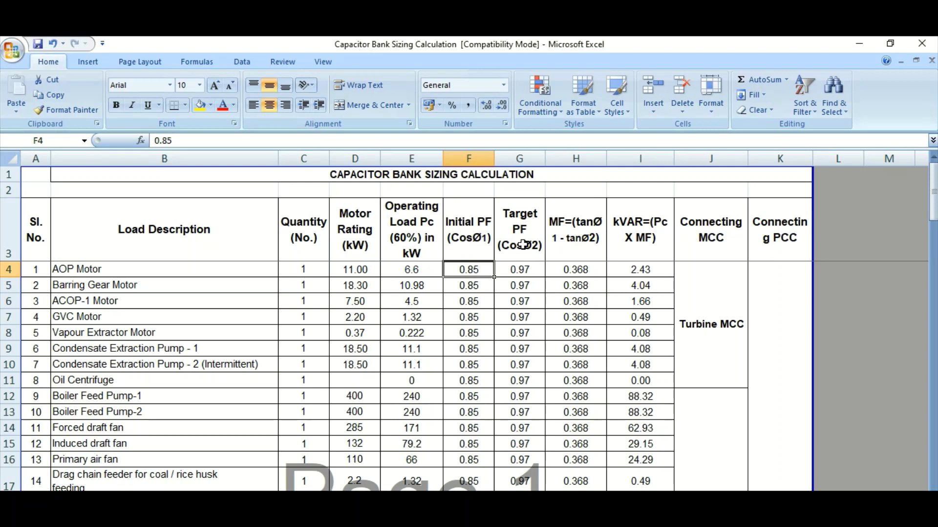
{"action": "left_click", "coordinate": [529, 272]}
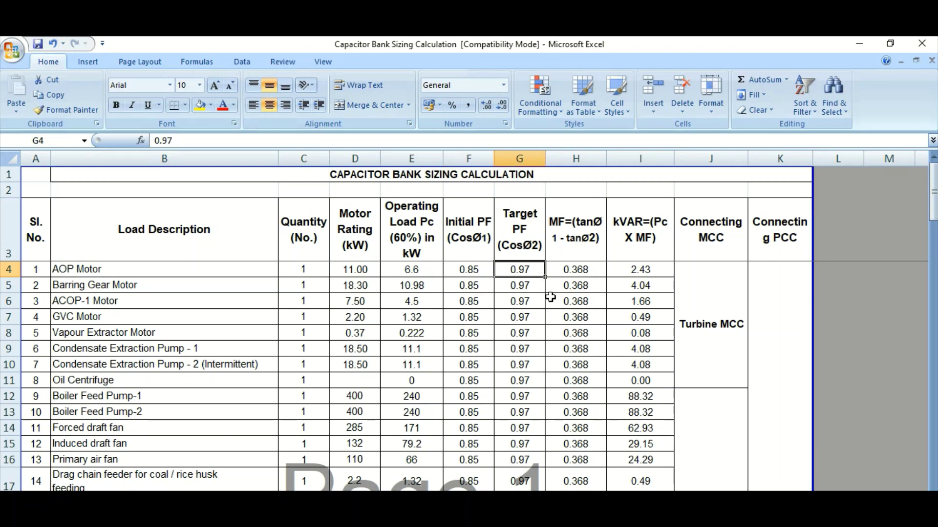
{"action": "left_click", "coordinate": [478, 271]}
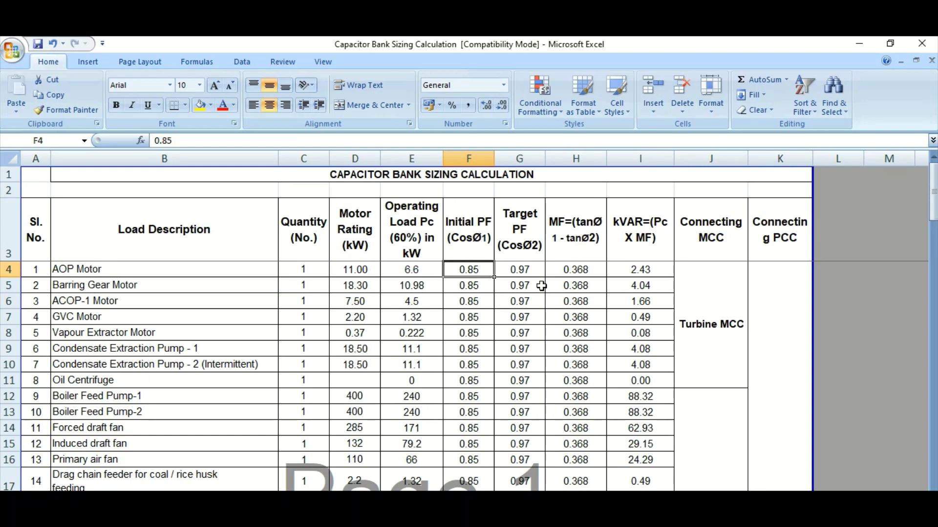
{"action": "left_click", "coordinate": [530, 270]}
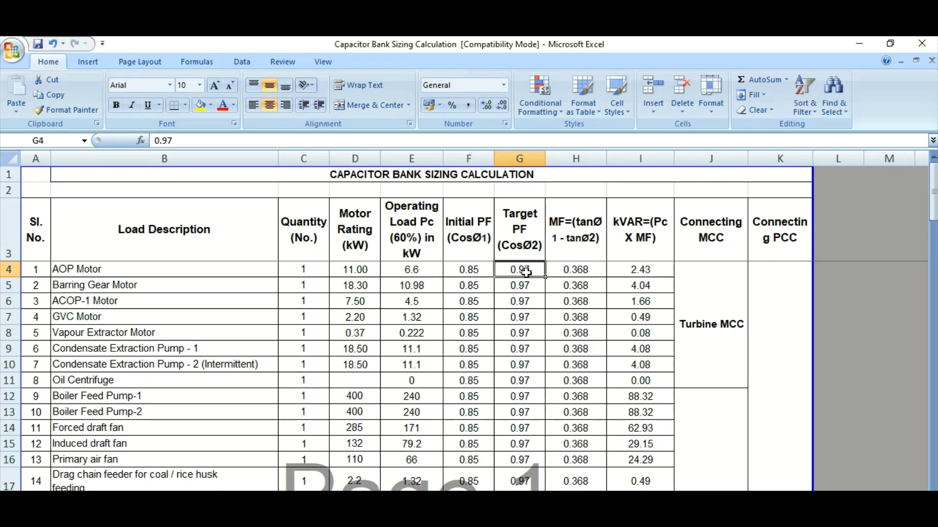
{"action": "left_click", "coordinate": [474, 270]}
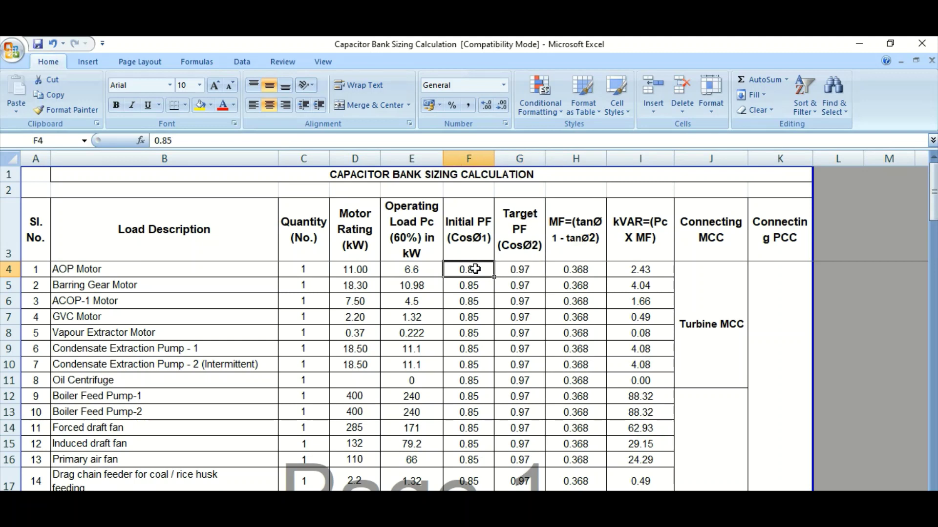
{"action": "left_click", "coordinate": [518, 270]}
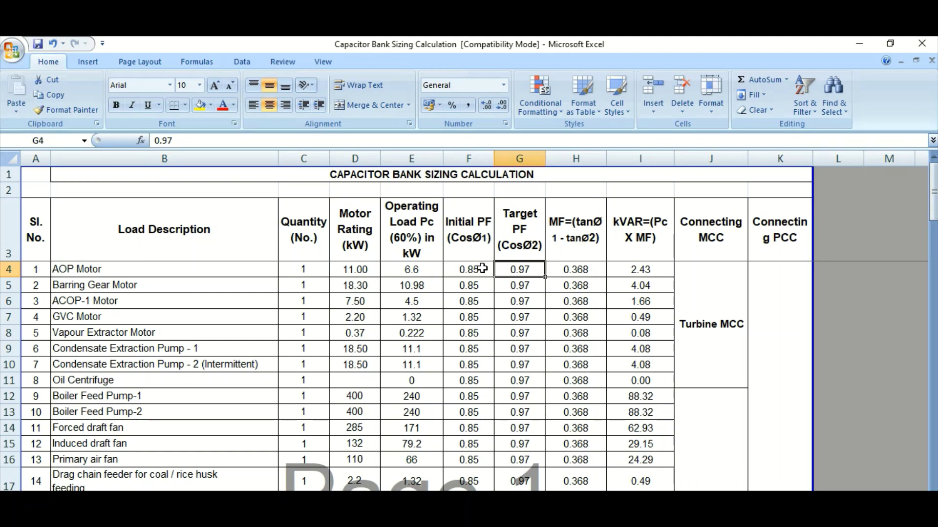
{"action": "left_click", "coordinate": [394, 180]}
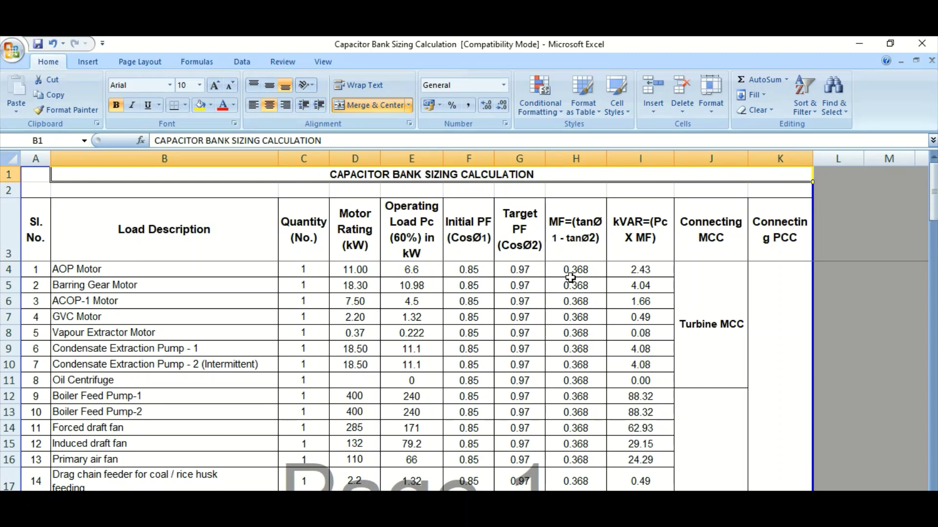
{"action": "left_click", "coordinate": [528, 270]}
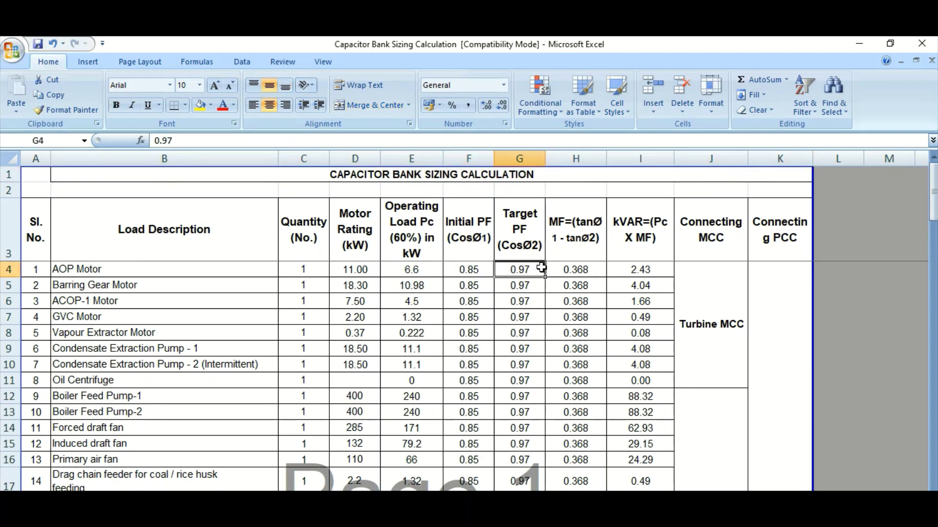
- Examine how the AOP Motor's kVAR follows from its operating load, power factors and multiplying factor
{"action": "left_click", "coordinate": [581, 267]}
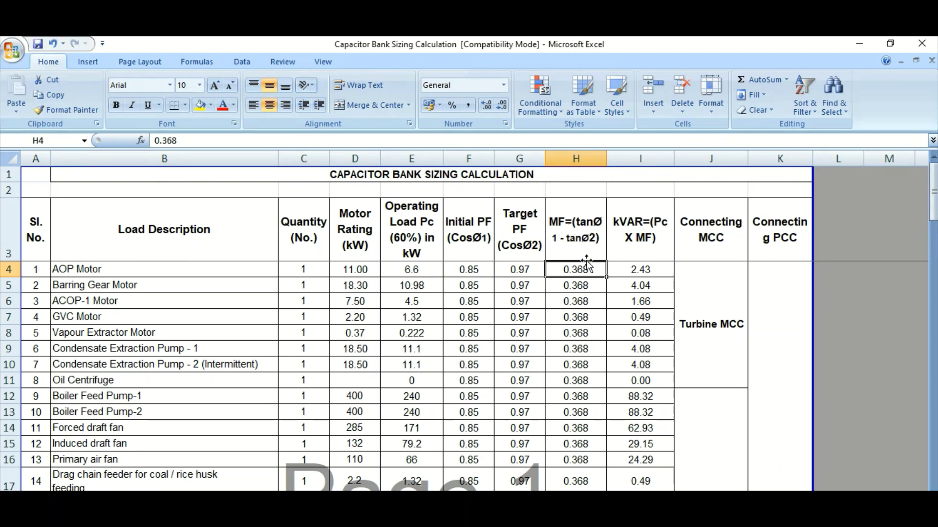
{"action": "left_click", "coordinate": [471, 272]}
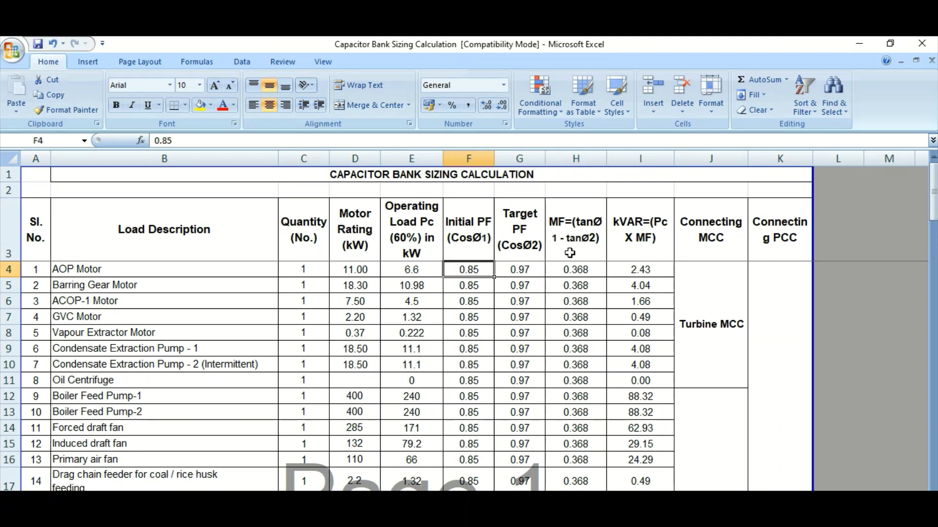
{"action": "left_click", "coordinate": [520, 274]}
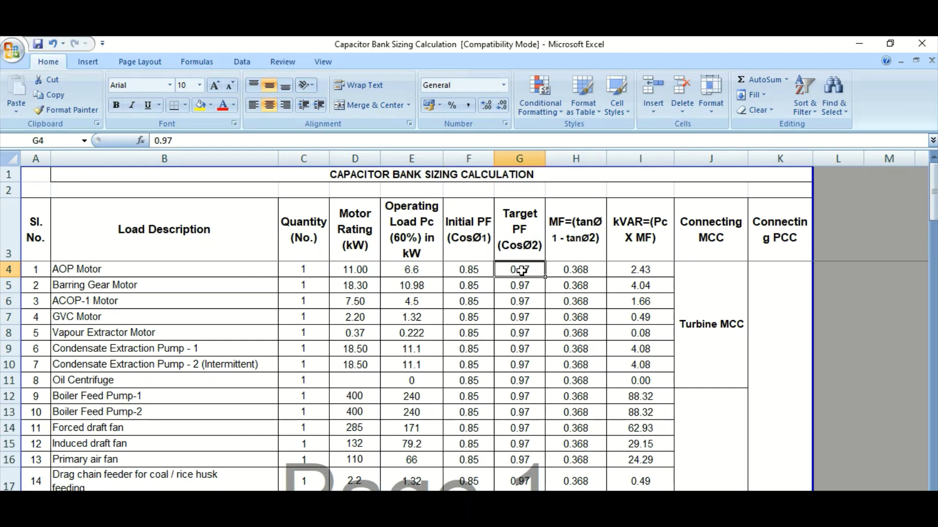
{"action": "left_click", "coordinate": [583, 268]}
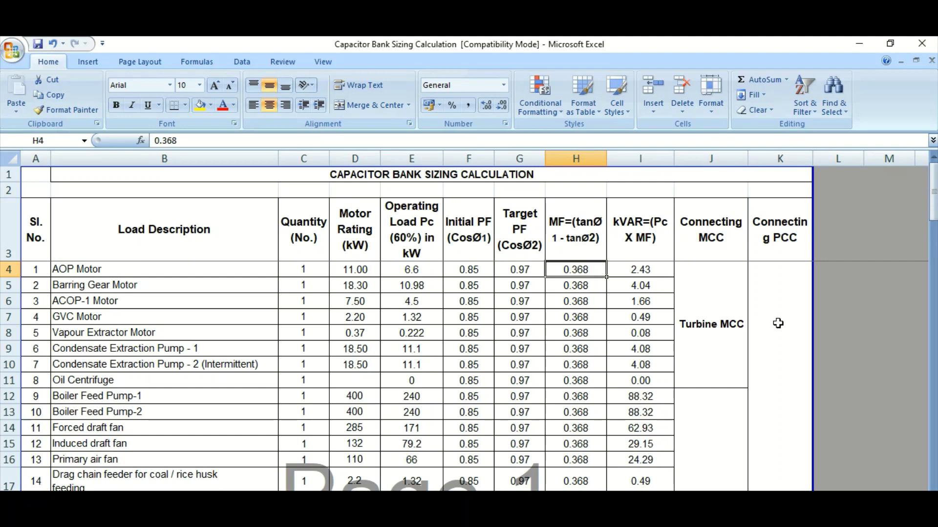
{"action": "key", "text": "Right"}
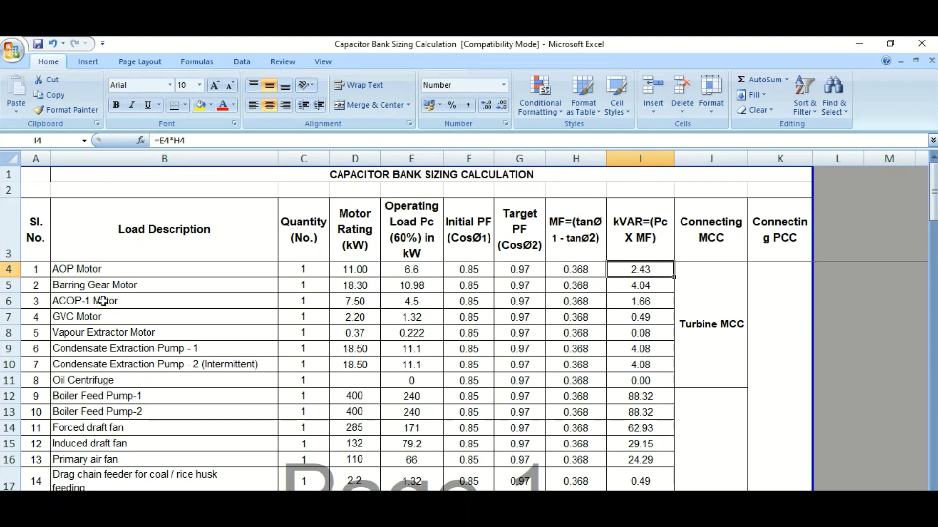
{"action": "left_click", "coordinate": [10, 269]}
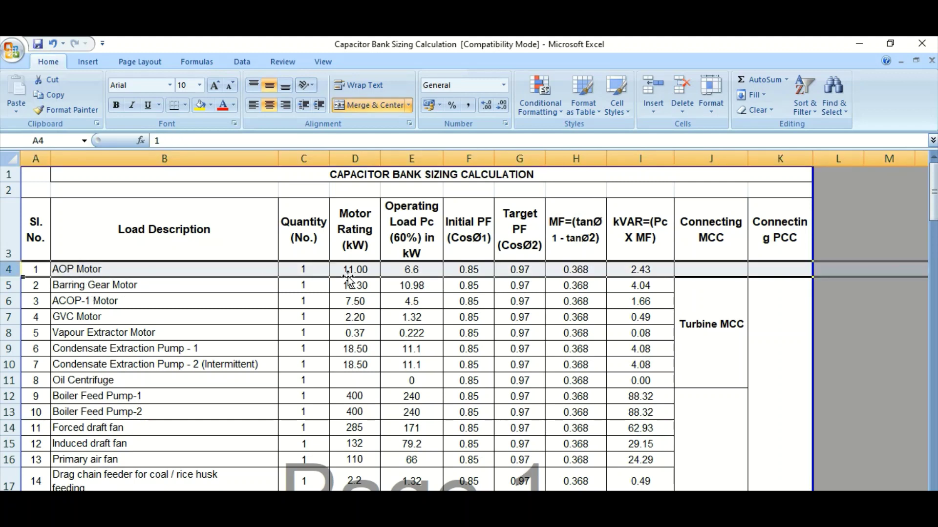
{"action": "left_click", "coordinate": [427, 269]}
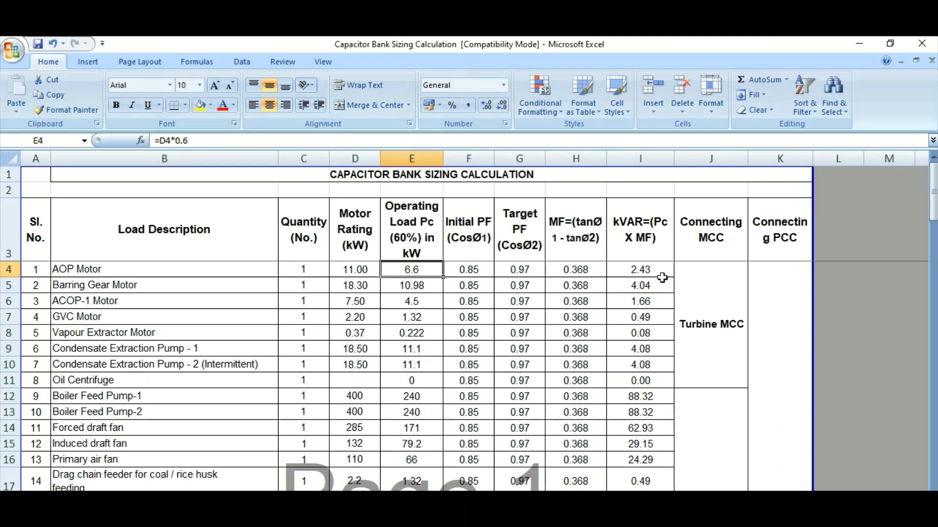
{"action": "left_click", "coordinate": [578, 273]}
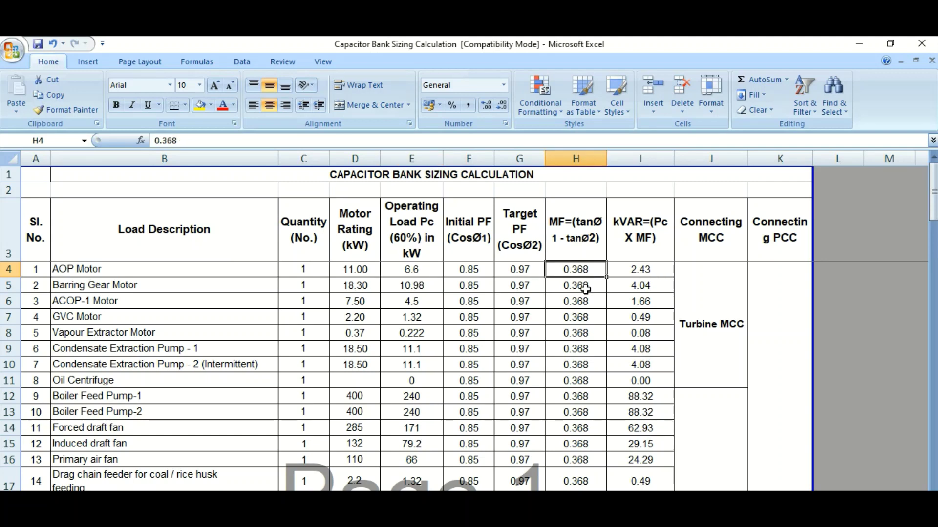
{"action": "left_click", "coordinate": [635, 273]}
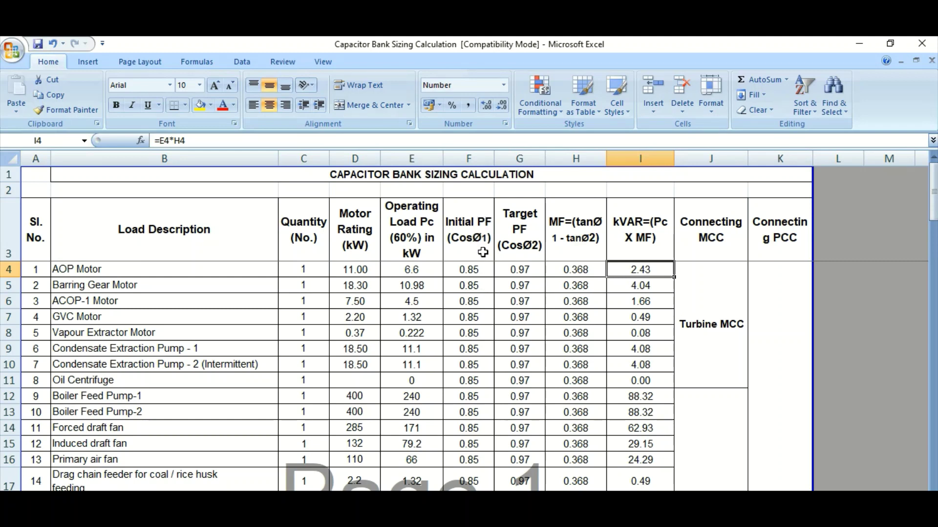
{"action": "left_click", "coordinate": [480, 270]}
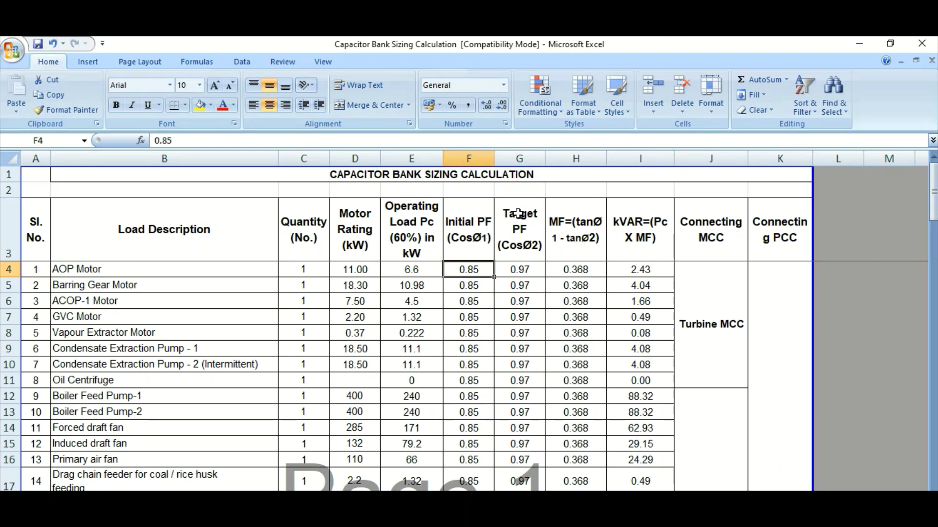
{"action": "left_click", "coordinate": [531, 272]}
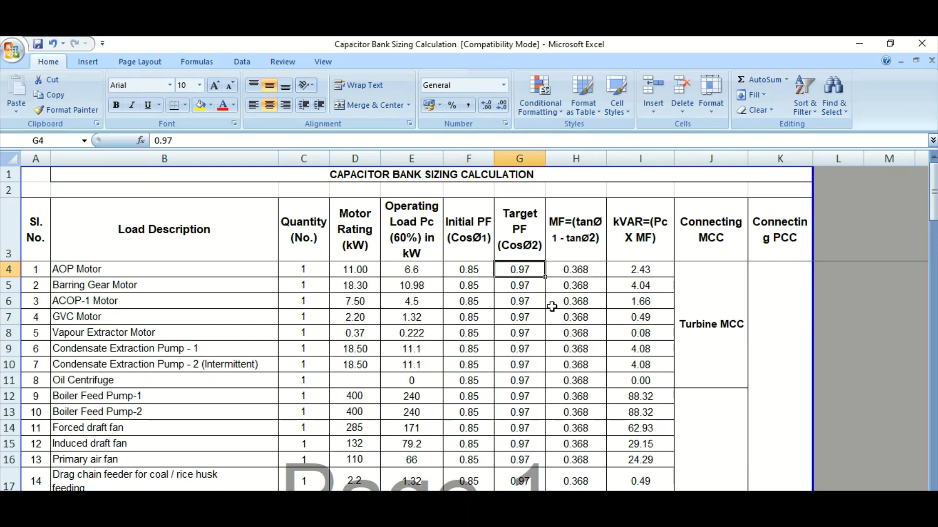
- Examine the AOP Motor's kVAR formula and the kVAR values of the Turbine MCC loads down to the Oil Centrifuge
{"action": "left_click", "coordinate": [635, 271]}
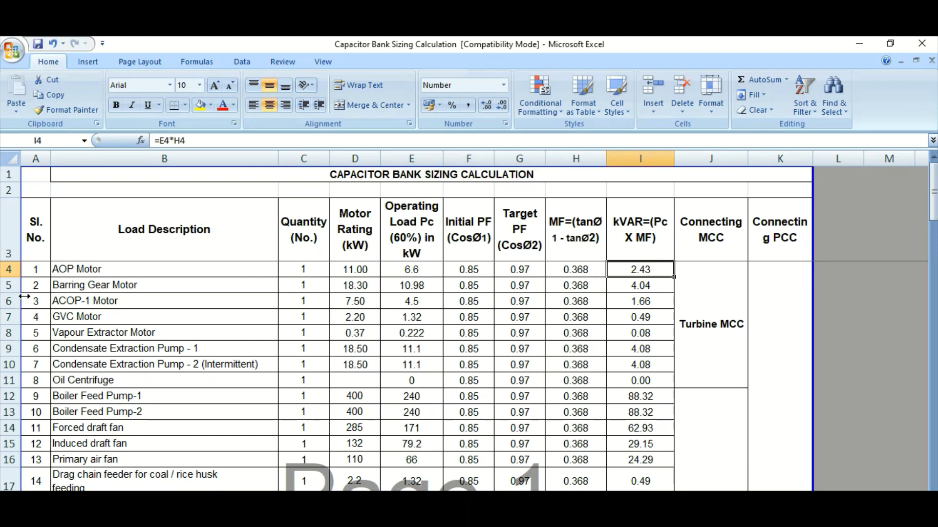
{"action": "left_click", "coordinate": [7, 269]}
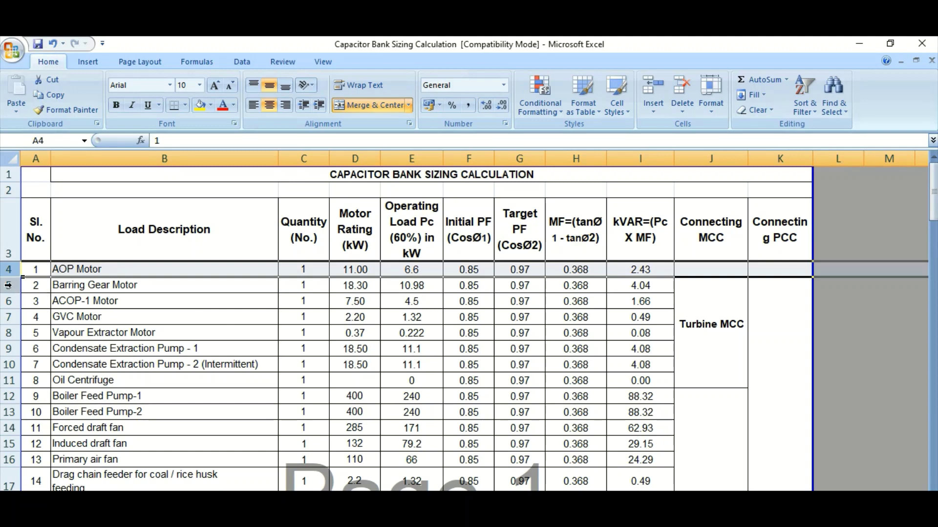
{"action": "left_click_drag", "start_coordinate": [6, 274], "coordinate": [10, 463]}
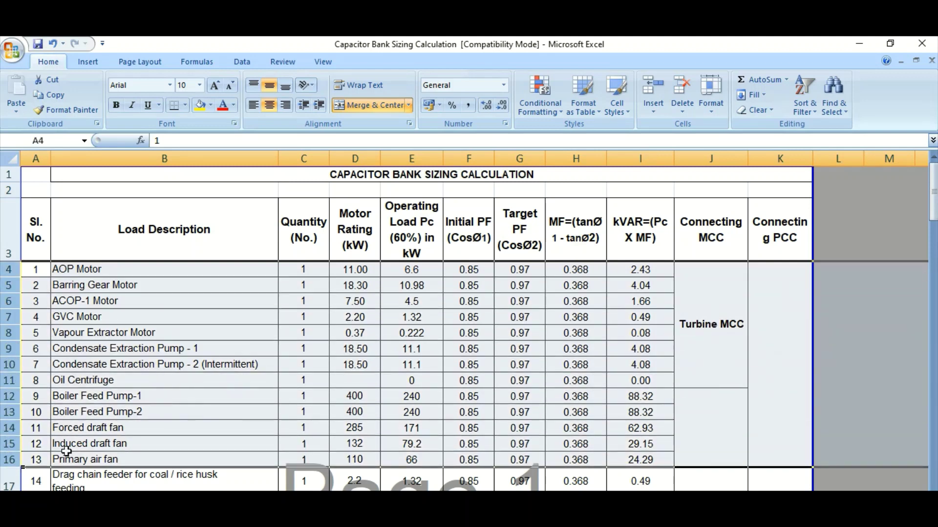
{"action": "left_click_drag", "start_coordinate": [639, 272], "coordinate": [651, 383]}
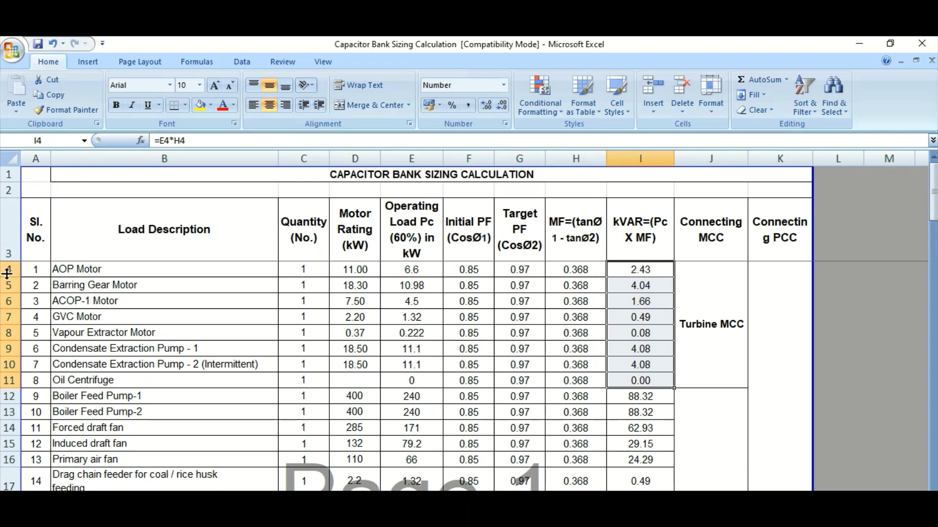
{"action": "left_click_drag", "start_coordinate": [5, 272], "coordinate": [7, 385]}
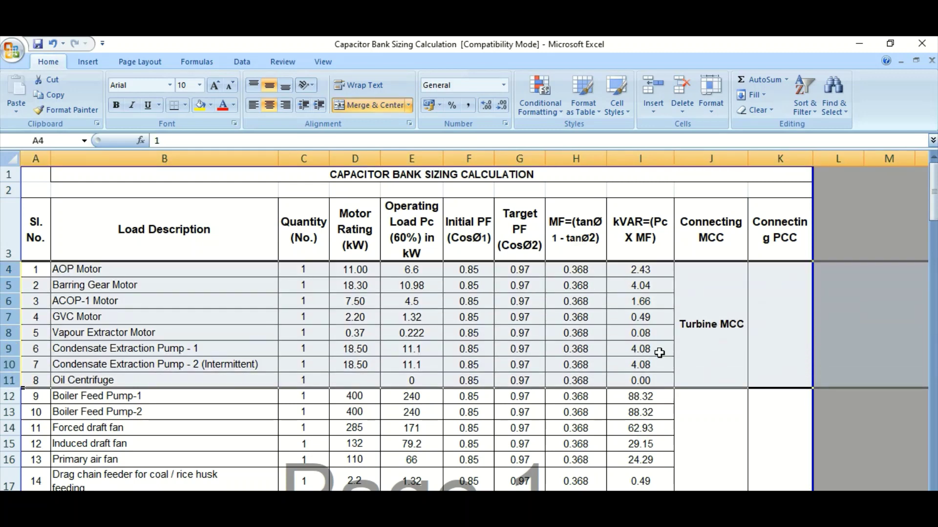
{"action": "left_click_drag", "start_coordinate": [645, 270], "coordinate": [649, 381]}
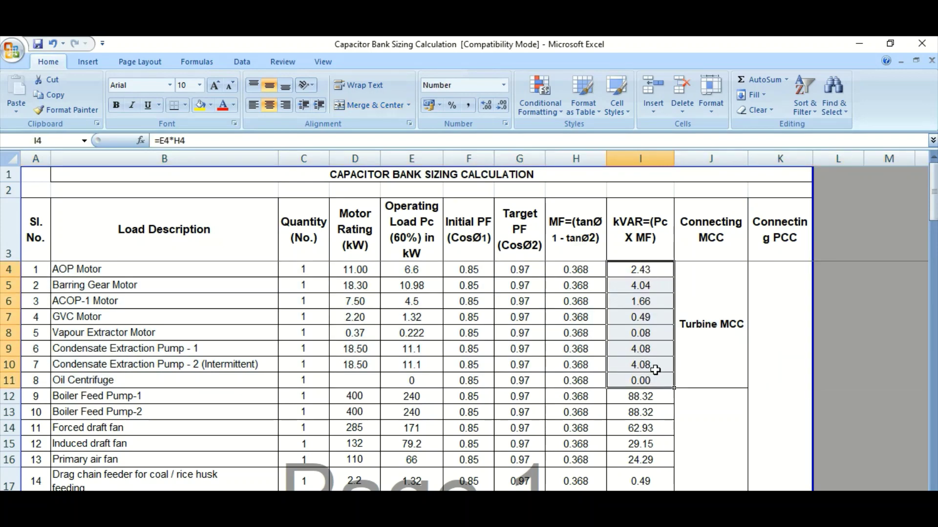
- Examine the kVAR values of the Boiler MCC loads, starting with Boiler Feed Pump-1
{"action": "scroll", "coordinate": [656, 370], "scroll_direction": "down", "scroll_amount": 3}
{"action": "scroll", "coordinate": [655, 370], "scroll_direction": "up", "scroll_amount": 1}
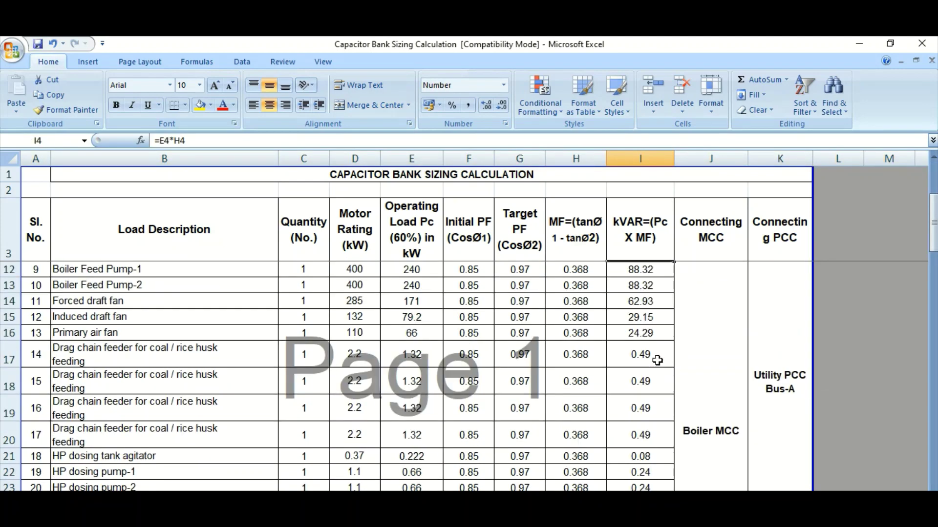
{"action": "left_click_drag", "start_coordinate": [657, 270], "coordinate": [648, 489]}
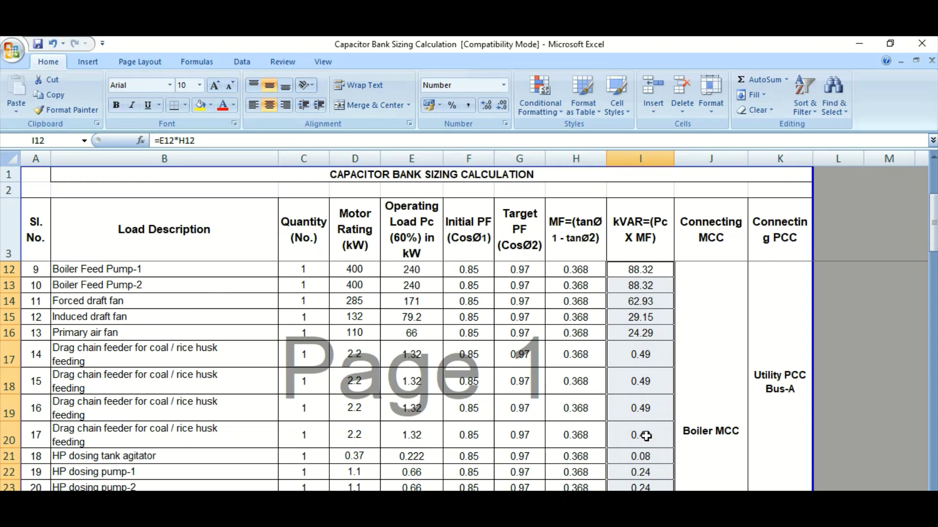
- Examine how the Turbine MCC and Boiler MCC loads are assigned to Utility PCC Bus-A in the Connecting PCC column
{"action": "left_click", "coordinate": [787, 394]}
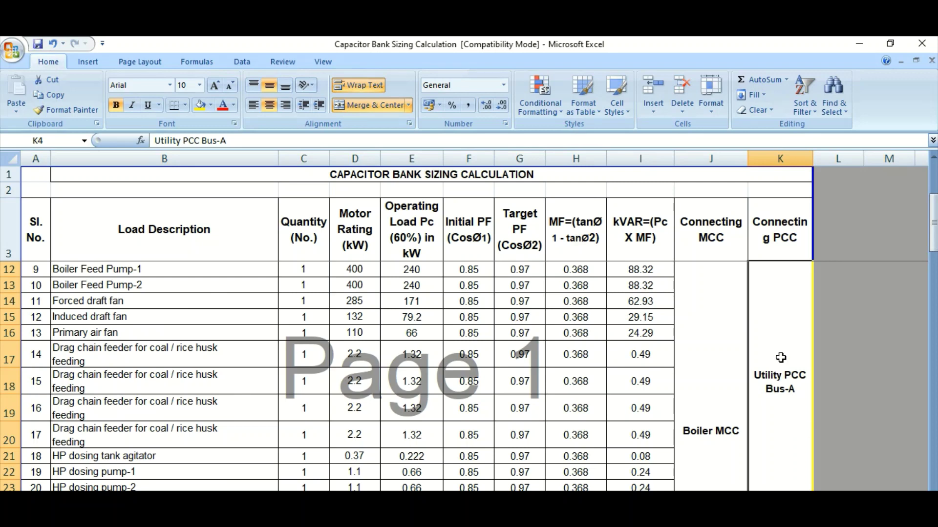
{"action": "scroll", "coordinate": [718, 372], "scroll_direction": "up", "scroll_amount": 3}
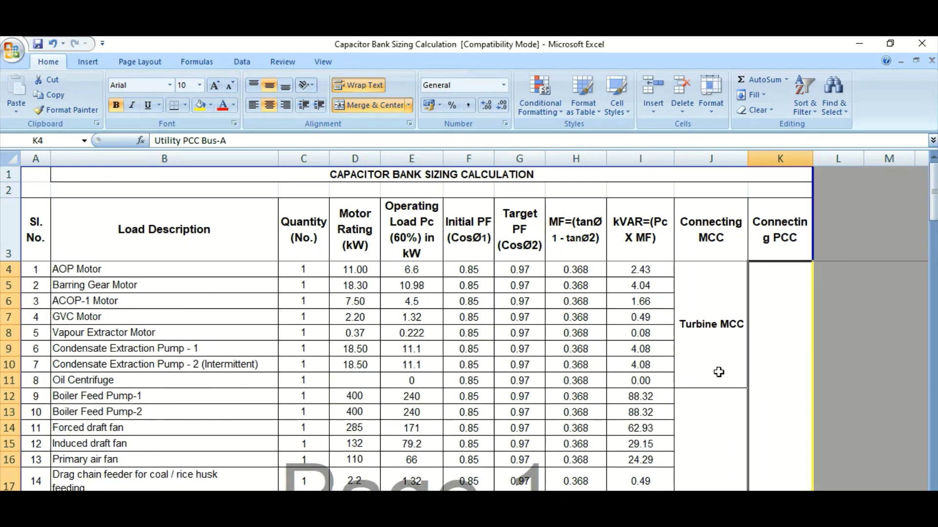
{"action": "scroll", "coordinate": [801, 371], "scroll_direction": "down", "scroll_amount": 2}
{"action": "scroll", "coordinate": [792, 376], "scroll_direction": "up", "scroll_amount": 2}
{"action": "scroll", "coordinate": [781, 376], "scroll_direction": "down", "scroll_amount": 4}
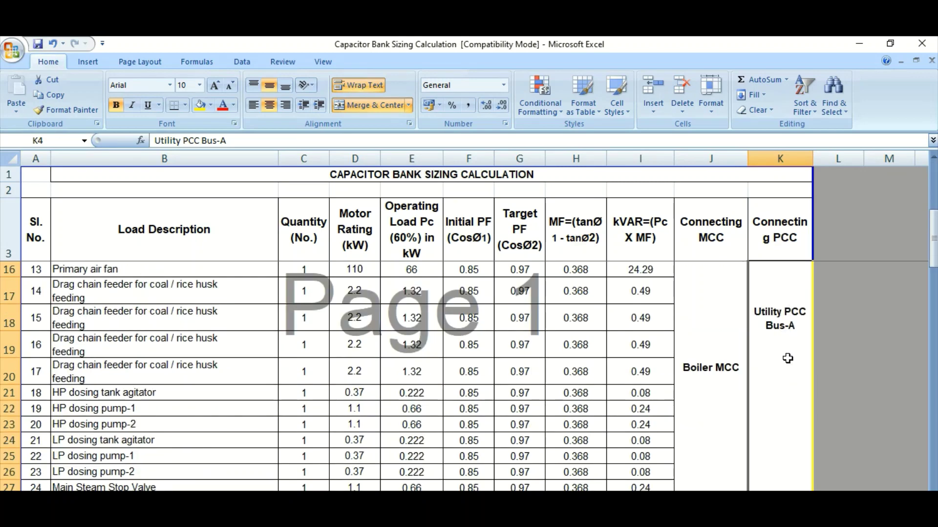
{"action": "scroll", "coordinate": [784, 371], "scroll_direction": "up", "scroll_amount": 4}
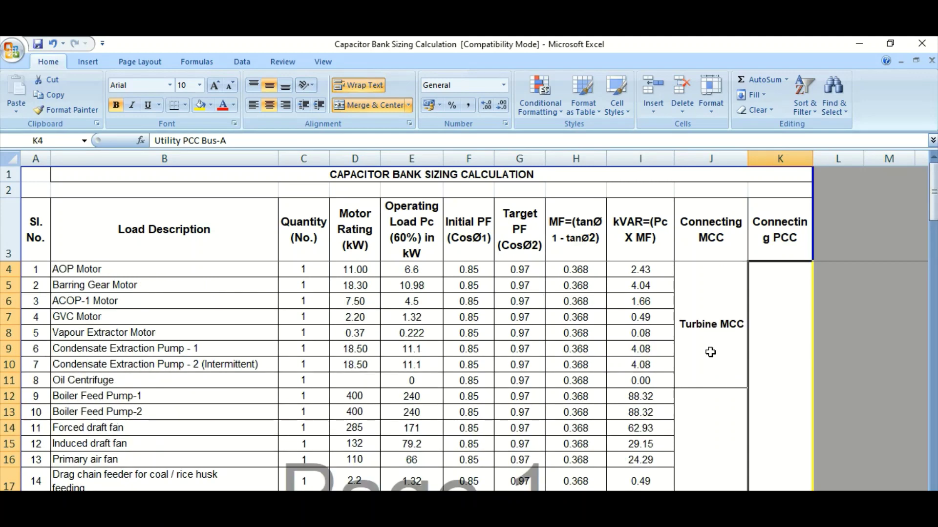
{"action": "scroll", "coordinate": [736, 357], "scroll_direction": "down", "scroll_amount": 1}
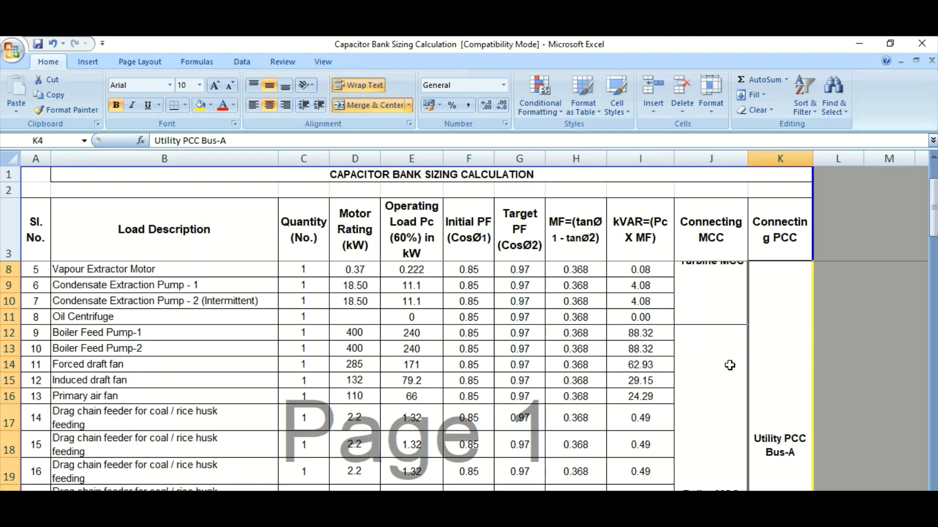
{"action": "scroll", "coordinate": [723, 361], "scroll_direction": "down", "scroll_amount": 2}
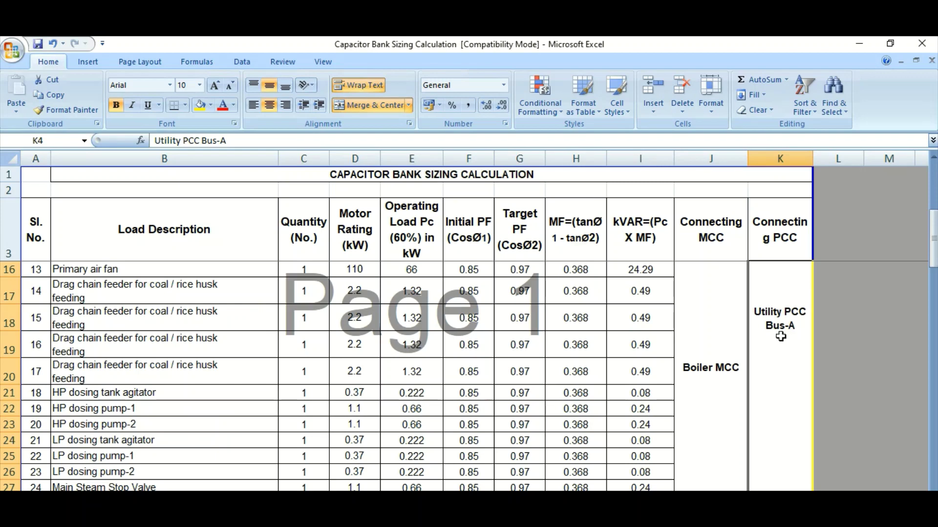
- Examine the total kVAR for Utility PCC Bus-A and the sum formula behind it
{"action": "scroll", "coordinate": [582, 413], "scroll_direction": "down", "scroll_amount": 2}
{"action": "scroll", "coordinate": [582, 414], "scroll_direction": "down", "scroll_amount": 3}
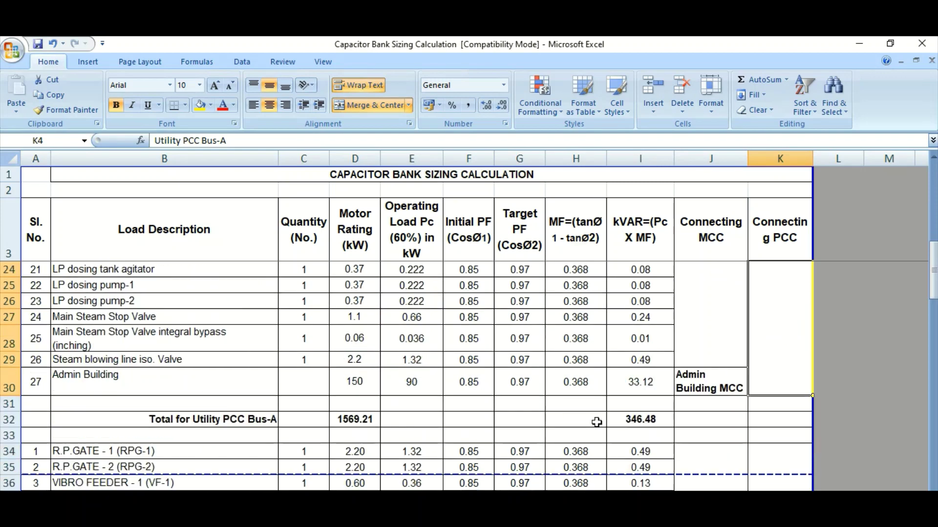
{"action": "scroll", "coordinate": [601, 413], "scroll_direction": "up", "scroll_amount": 2}
{"action": "left_click", "coordinate": [649, 418]}
{"action": "left_click", "coordinate": [10, 420]}
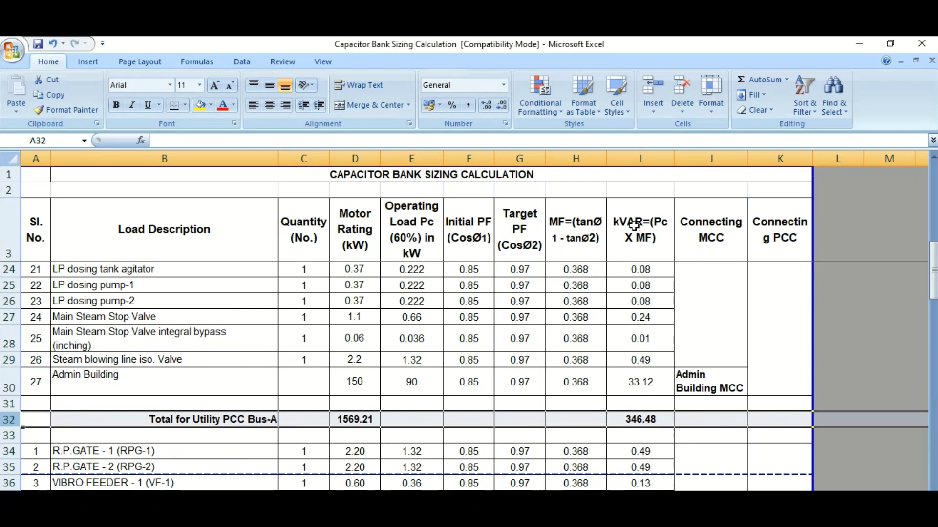
{"action": "left_click", "coordinate": [633, 160]}
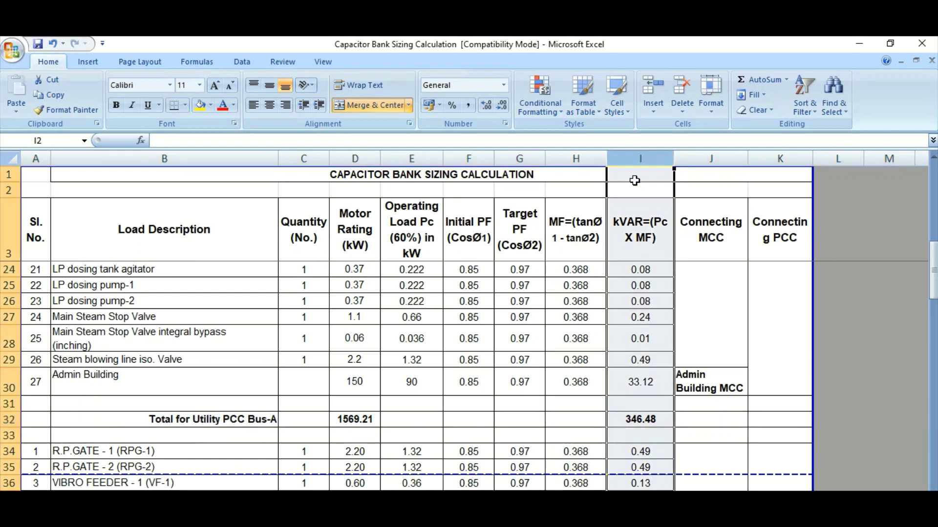
{"action": "left_click", "coordinate": [643, 418]}
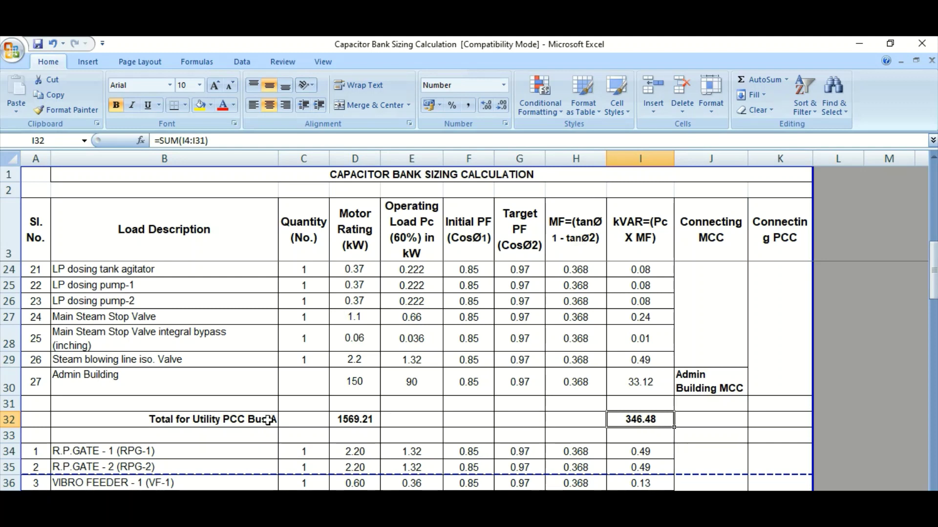
- Compare the individual load rows above with the kVAR total for Utility PCC Bus-A
{"action": "left_click_drag", "start_coordinate": [8, 420], "coordinate": [18, 275]}
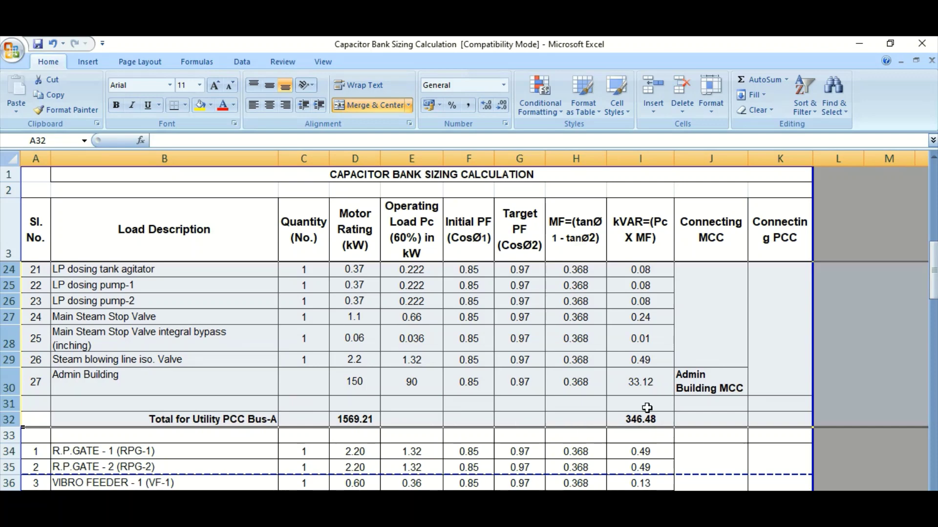
{"action": "scroll", "coordinate": [228, 405], "scroll_direction": "up", "scroll_amount": 3}
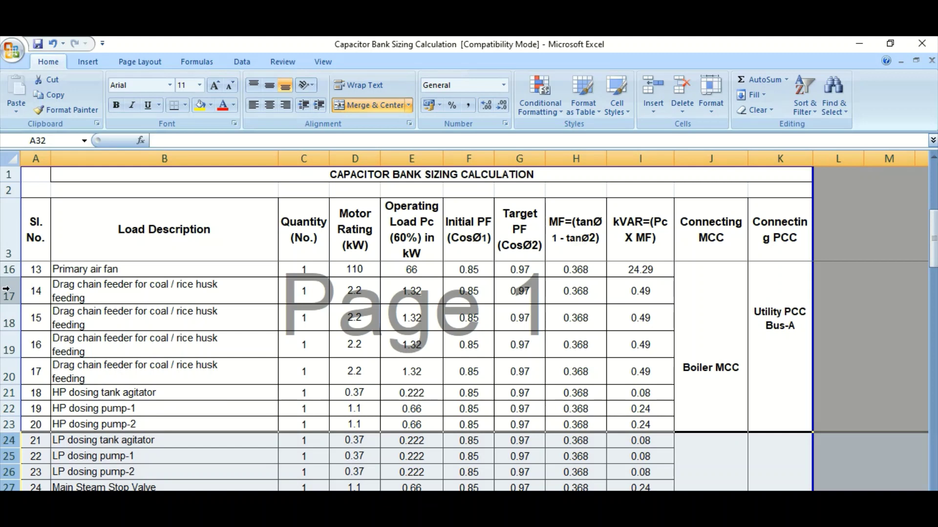
{"action": "left_click_drag", "start_coordinate": [6, 291], "coordinate": [10, 417]}
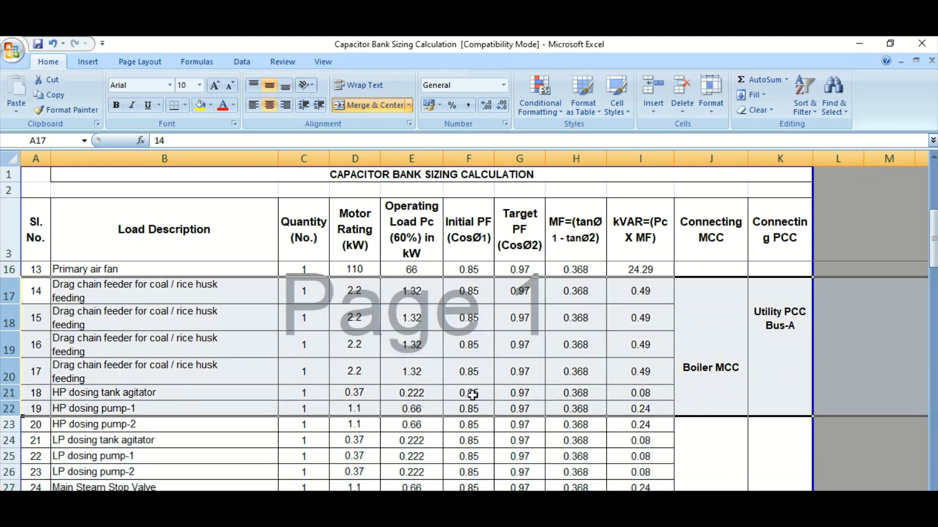
{"action": "scroll", "coordinate": [649, 395], "scroll_direction": "down", "scroll_amount": 1}
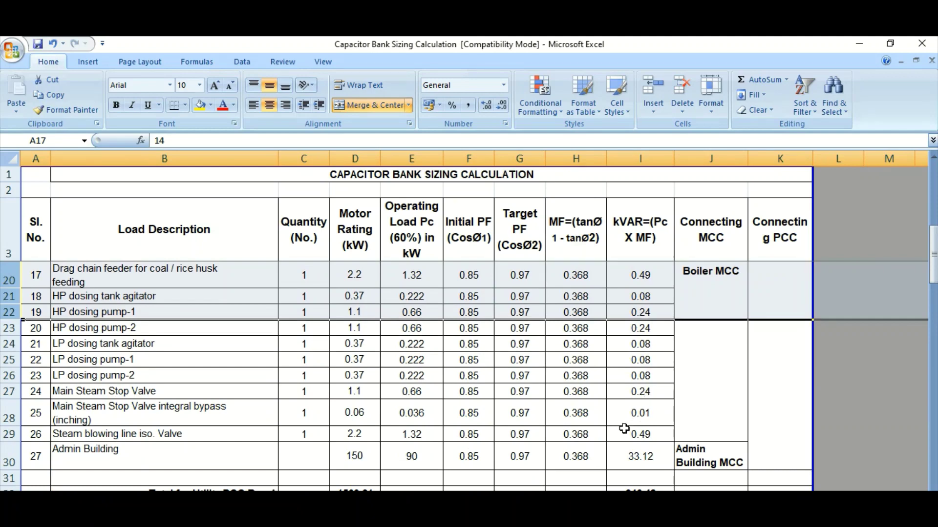
{"action": "scroll", "coordinate": [627, 429], "scroll_direction": "down", "scroll_amount": 3}
{"action": "left_click", "coordinate": [650, 356]}
- Look through the CHP, Auxiliary and ESP MCC loads further down the list and return to the first loads
{"action": "scroll", "coordinate": [565, 428], "scroll_direction": "down", "scroll_amount": 12}
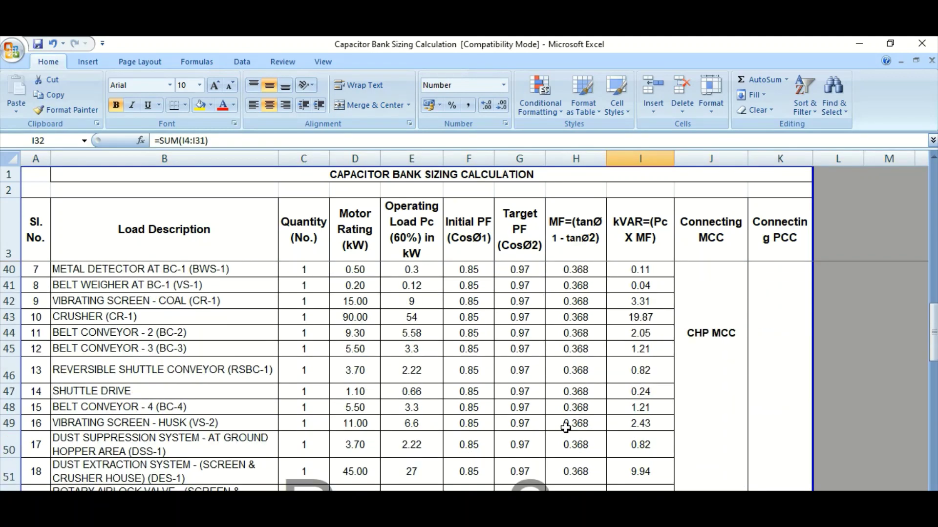
{"action": "scroll", "coordinate": [565, 426], "scroll_direction": "down", "scroll_amount": 4}
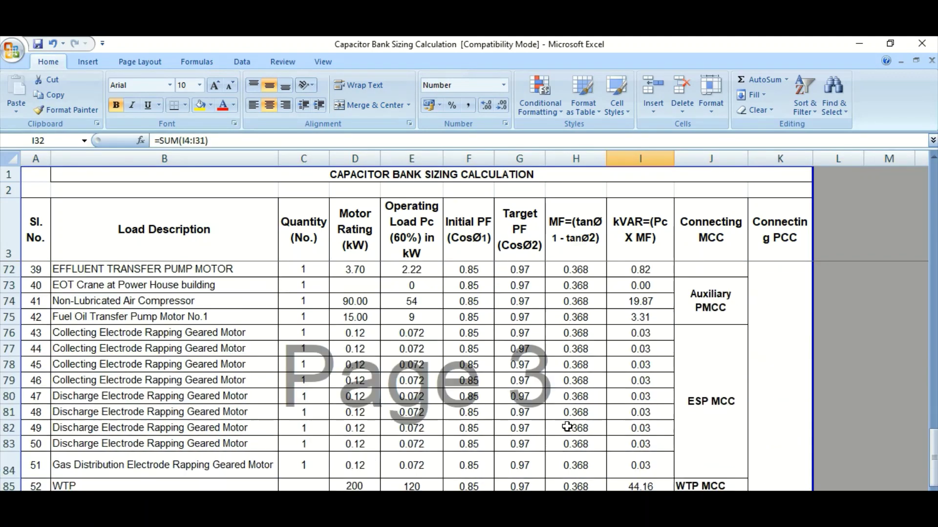
{"action": "scroll", "coordinate": [617, 415], "scroll_direction": "up", "scroll_amount": 3}
{"action": "scroll", "coordinate": [617, 414], "scroll_direction": "up", "scroll_amount": 20}
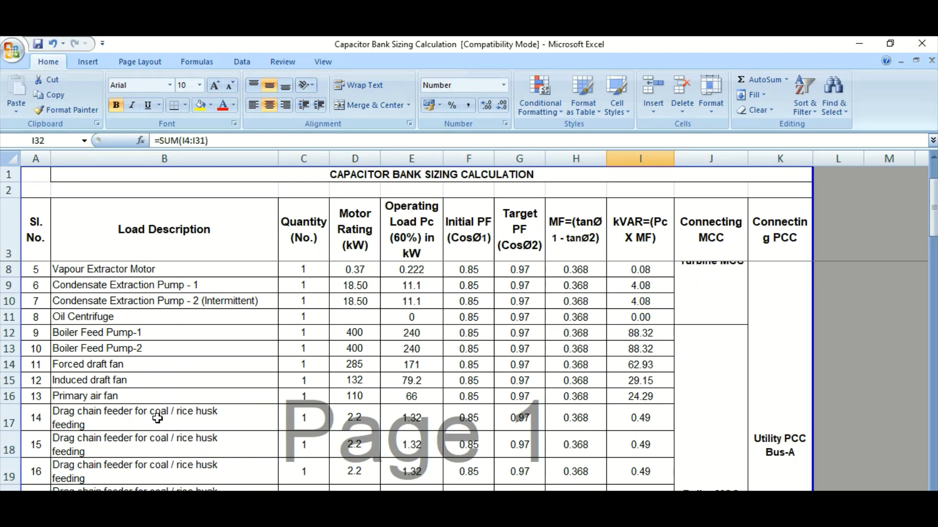
- Show the Capacitor Bank Summary Sheet and examine the calculated kVAR reference for Utility PCC Bus-A
{"action": "key", "text": "ctrl+Page_Down"}
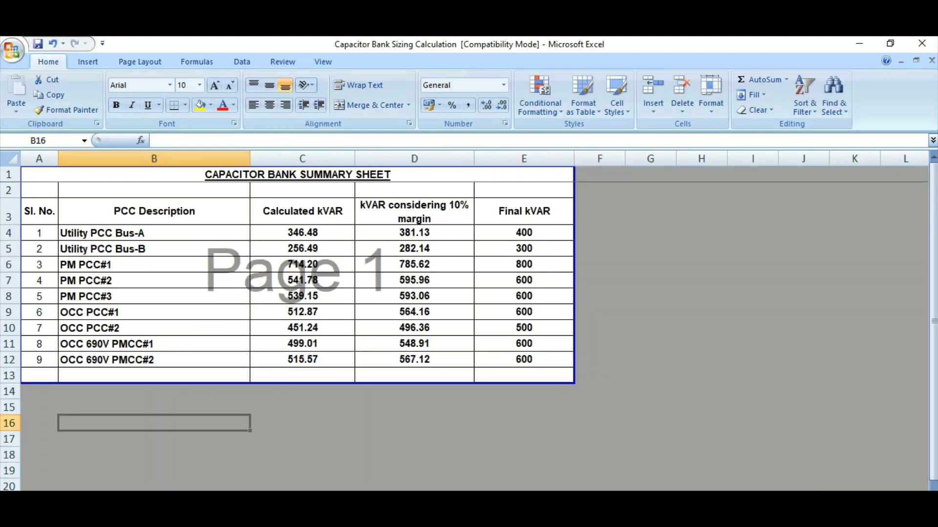
{"action": "left_click", "coordinate": [138, 233]}
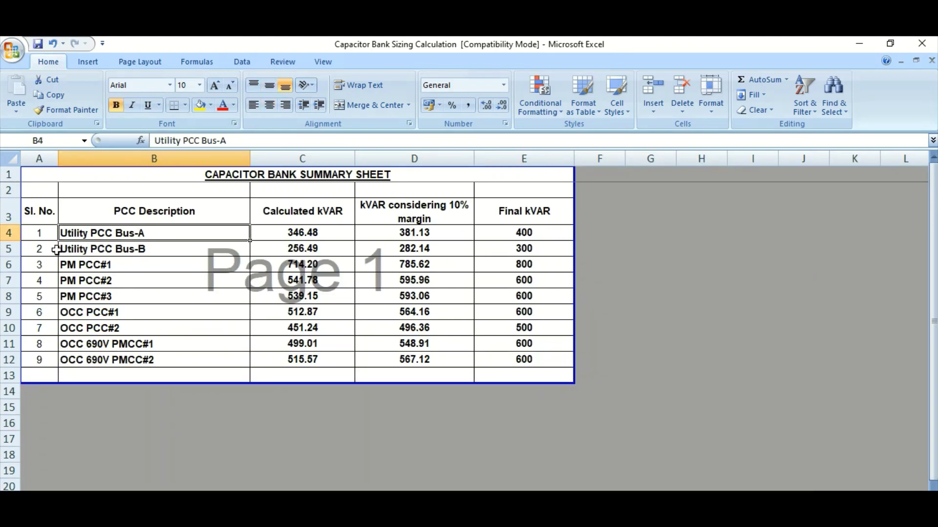
{"action": "left_click", "coordinate": [8, 233]}
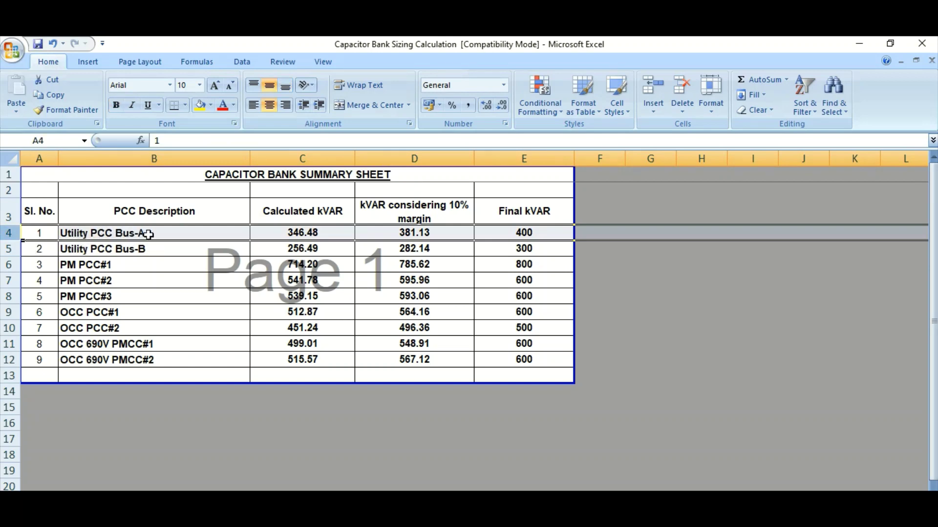
{"action": "left_click", "coordinate": [289, 233]}
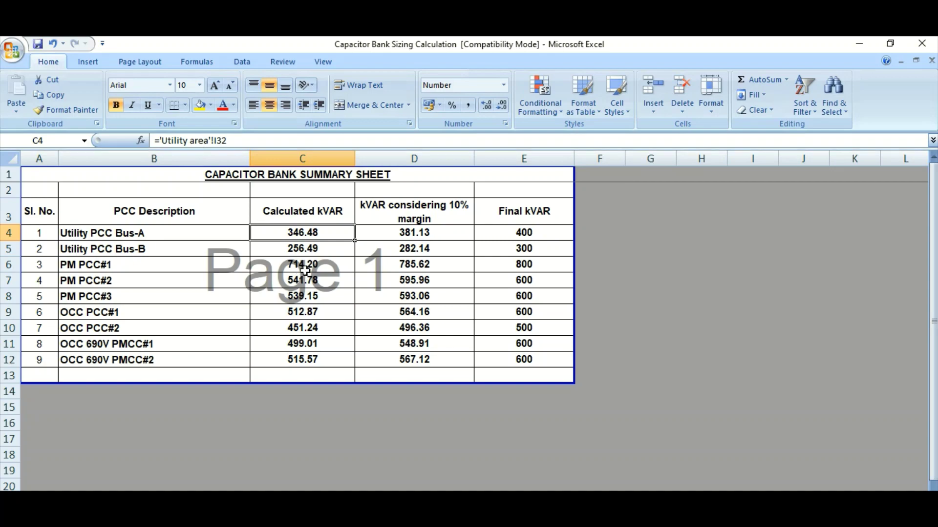
- Trace the calculated kVAR of Utility PCC Bus-A to its source total in the sizing worksheet and return to the summary
{"action": "key", "text": "ctrl+bracketleft"}
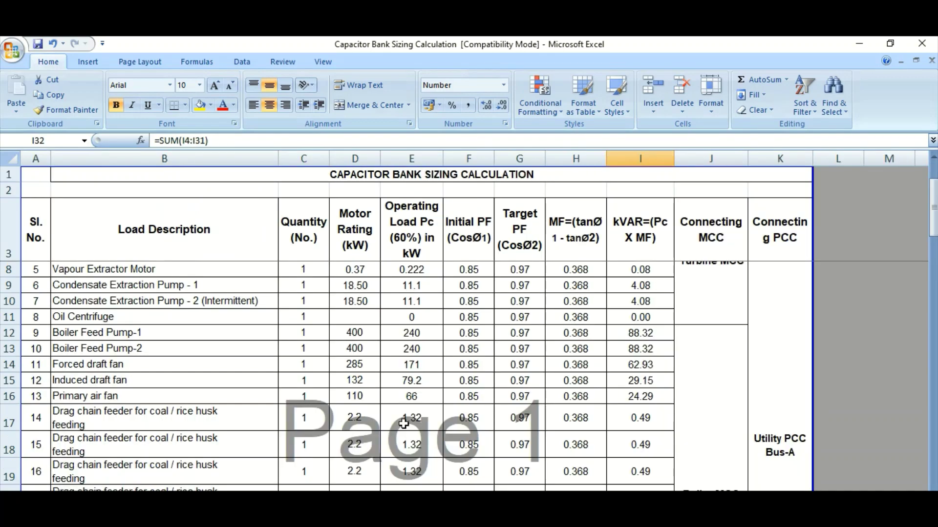
{"action": "scroll", "coordinate": [513, 413], "scroll_direction": "up", "scroll_amount": 2}
{"action": "scroll", "coordinate": [538, 410], "scroll_direction": "down", "scroll_amount": 3}
{"action": "scroll", "coordinate": [574, 413], "scroll_direction": "down", "scroll_amount": 3}
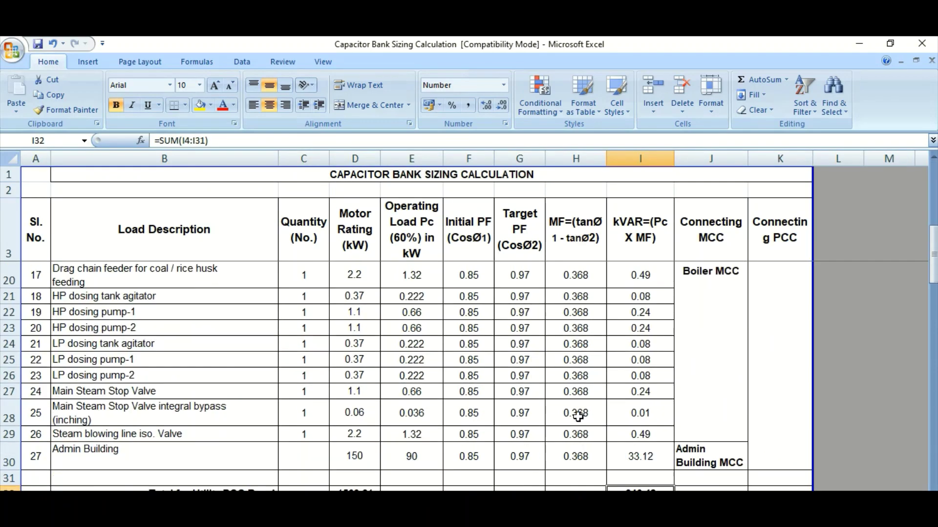
{"action": "scroll", "coordinate": [615, 424], "scroll_direction": "down", "scroll_amount": 1}
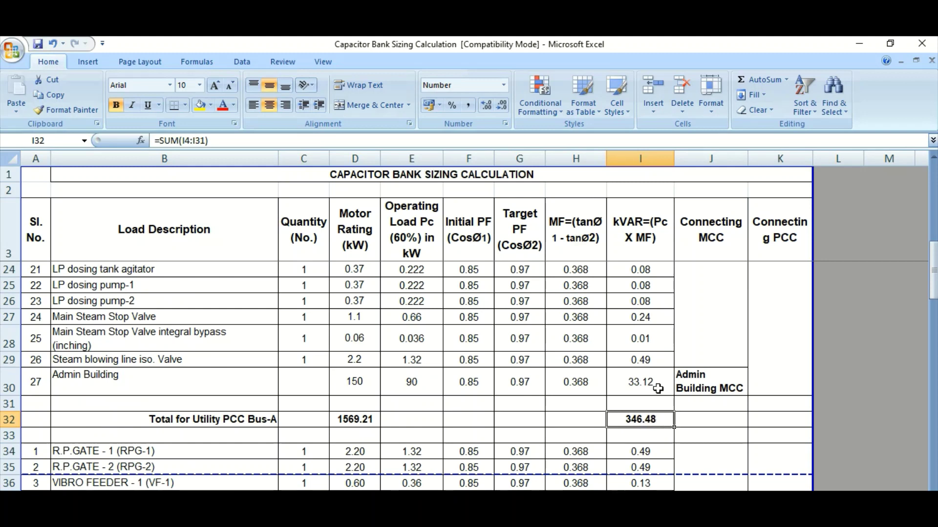
{"action": "key", "text": "F5"}
{"action": "key", "text": "Return"}
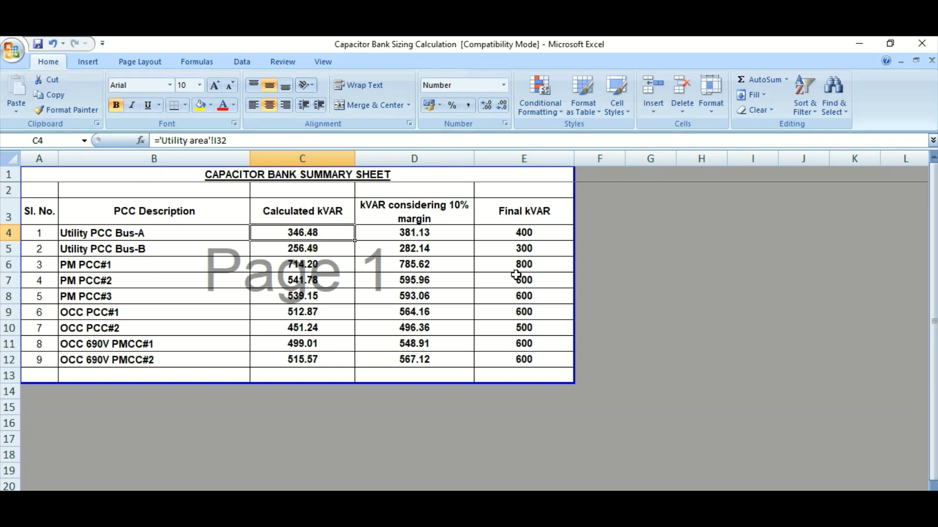
- Examine Utility PCC Bus-A's 10% margin kVAR formula and its Final kVAR
{"action": "left_click", "coordinate": [428, 233]}
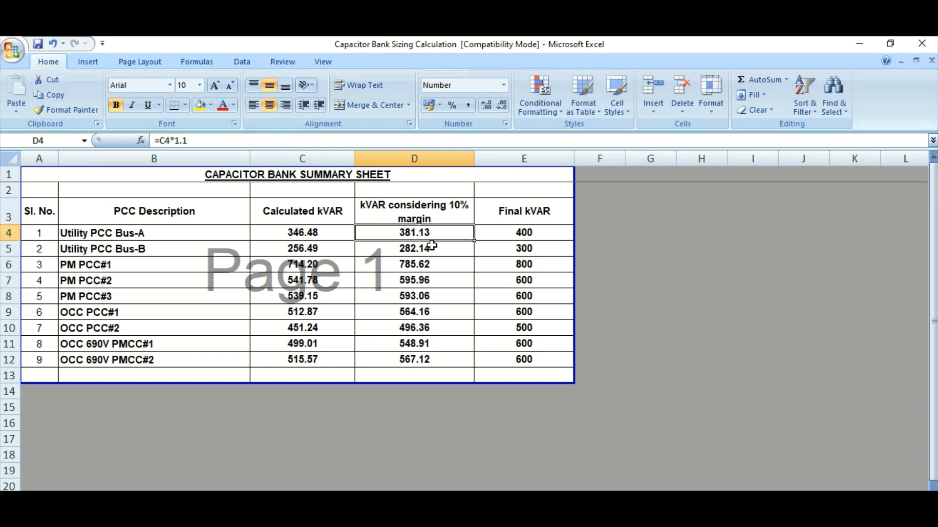
{"action": "left_click", "coordinate": [512, 236]}
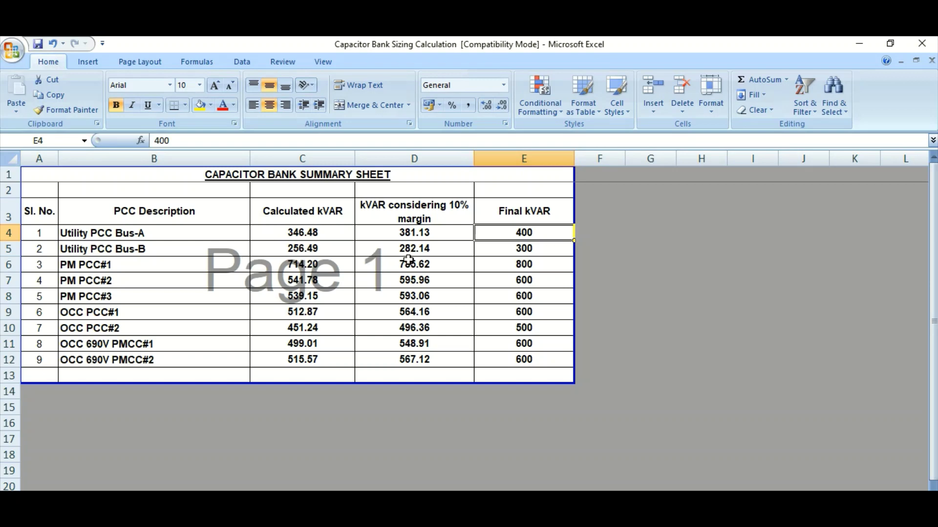
- Review Utility PCC Bus-A's summary row again, covering its calculated kVAR, 10% margin kVAR and Final kVAR
{"action": "left_click", "coordinate": [313, 237]}
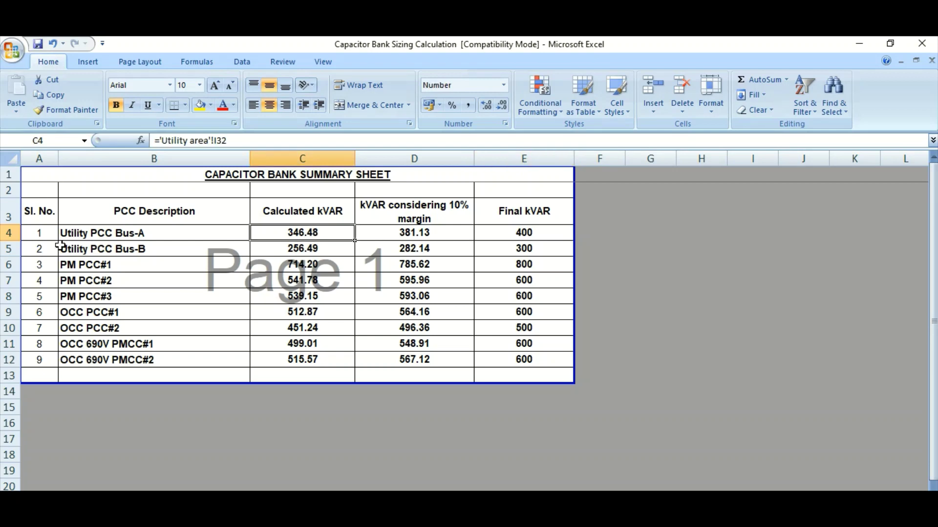
{"action": "left_click", "coordinate": [7, 234]}
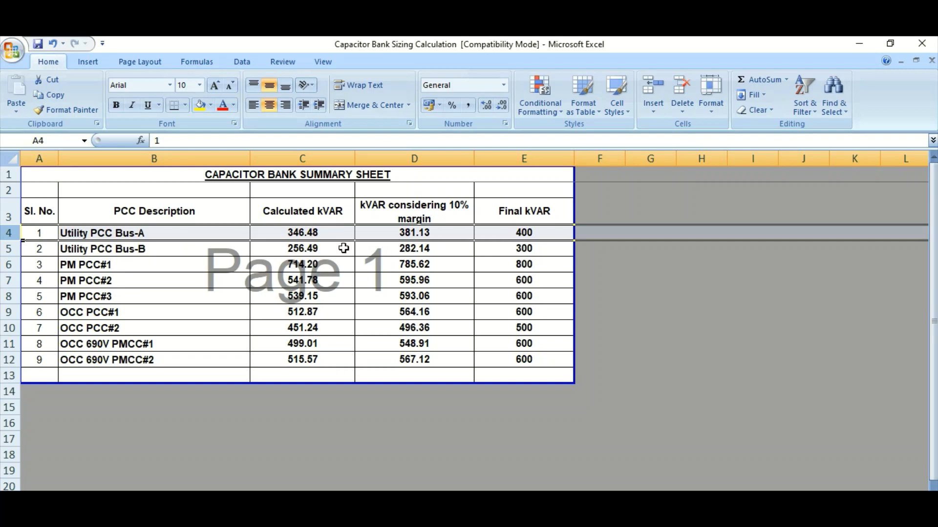
{"action": "left_click", "coordinate": [307, 236]}
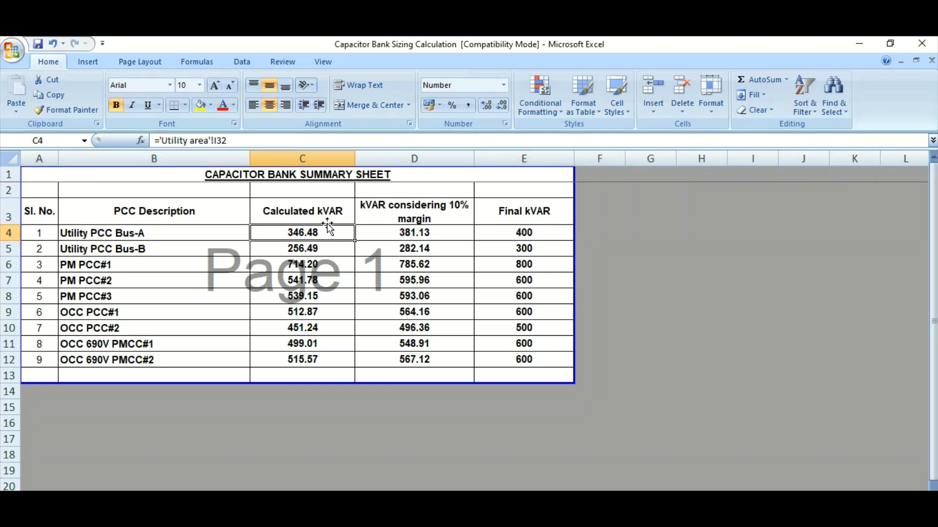
{"action": "left_click", "coordinate": [436, 232]}
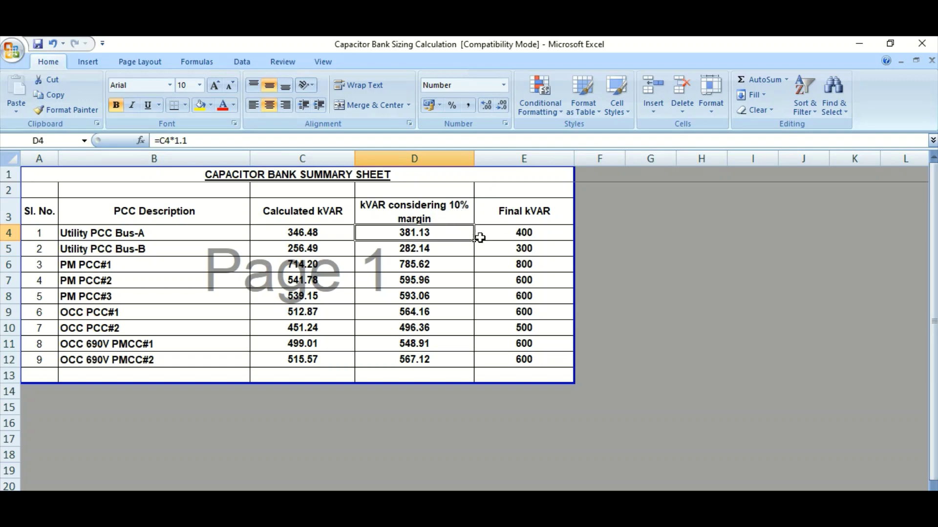
{"action": "left_click", "coordinate": [502, 235]}
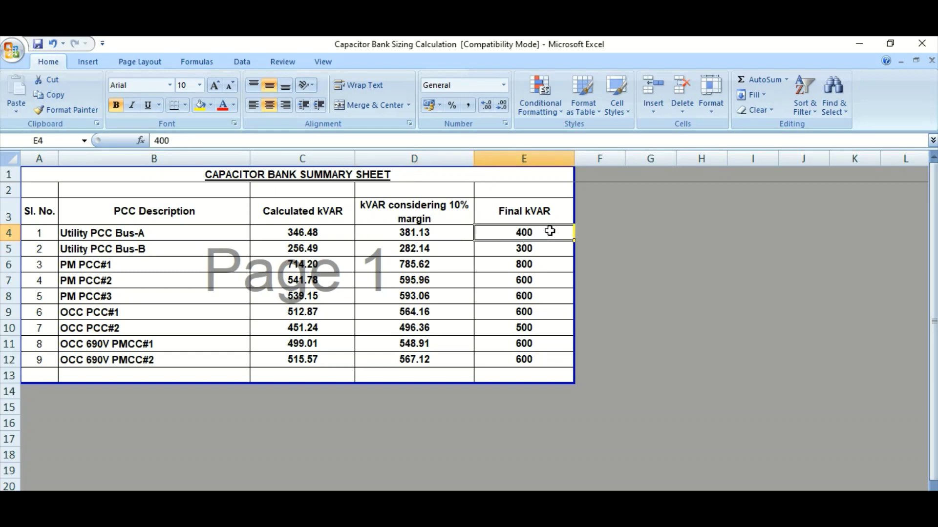
{"action": "left_click", "coordinate": [10, 236]}
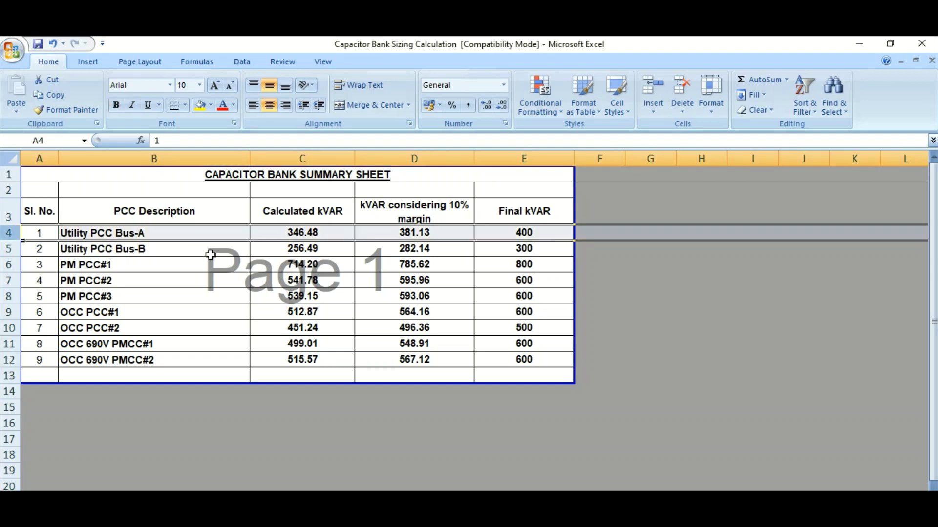
{"action": "left_click", "coordinate": [210, 298]}
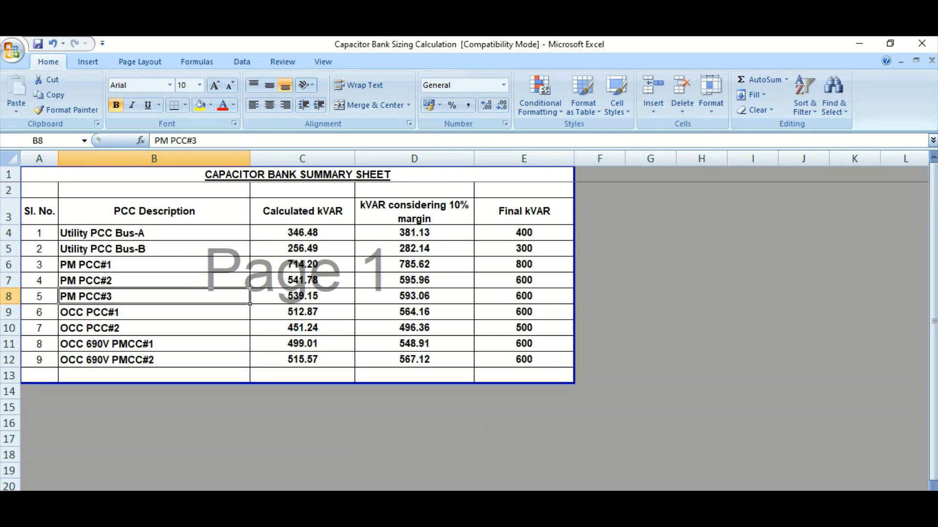
- Switch to the shunt capacitor calculation PDF in Adobe Reader and examine the first loads' location and description entries
{"action": "key", "text": "alt+Tab"}
{"action": "scroll", "coordinate": [422, 365], "scroll_direction": "down", "scroll_amount": 5}
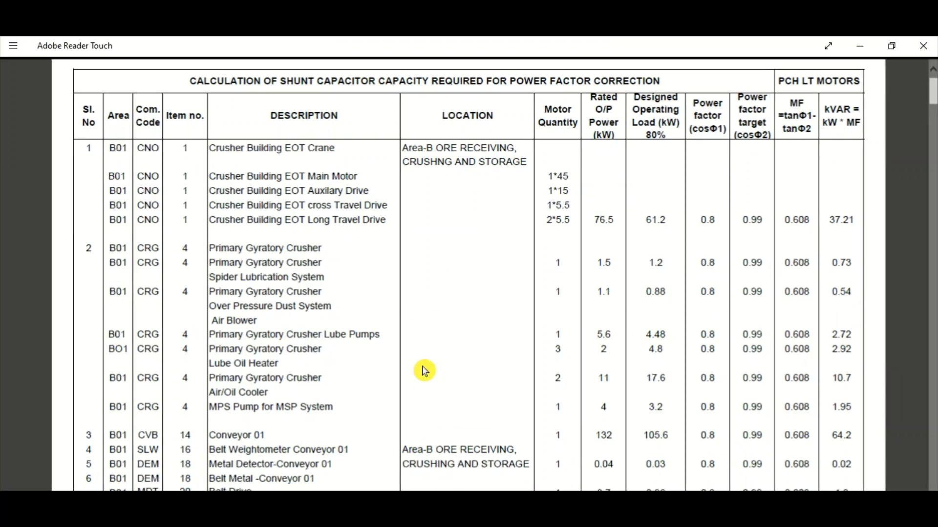
{"action": "scroll", "coordinate": [419, 389], "scroll_direction": "up", "scroll_amount": 5}
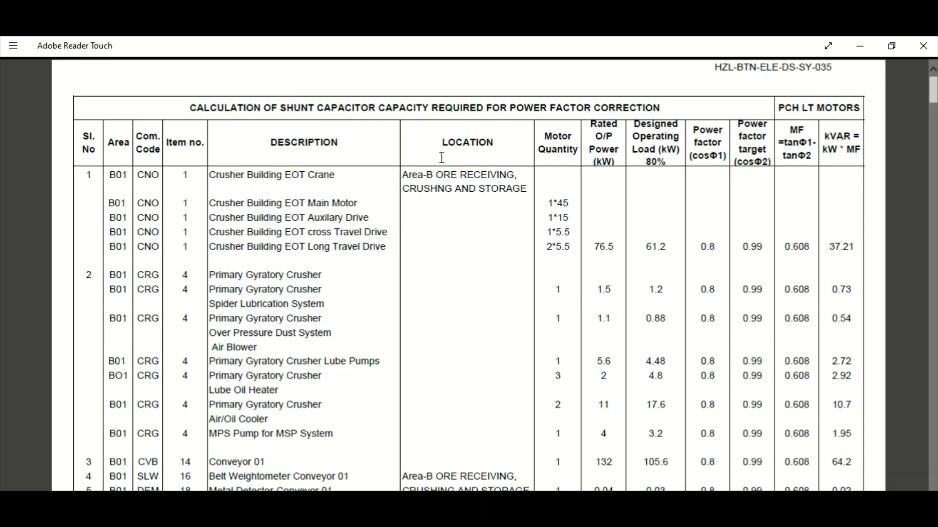
{"action": "left_click_drag", "start_coordinate": [437, 176], "coordinate": [515, 201]}
{"action": "left_click", "coordinate": [460, 194]}
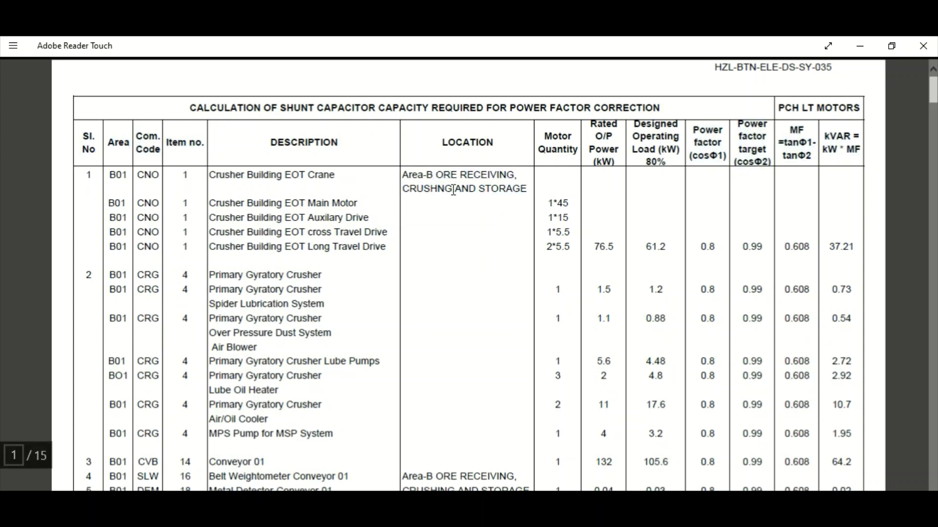
{"action": "left_click_drag", "start_coordinate": [228, 182], "coordinate": [302, 307]}
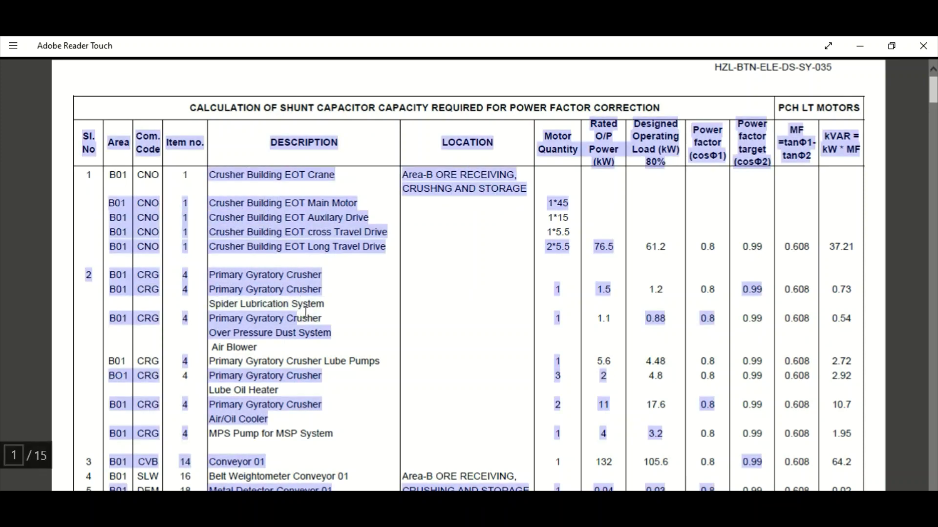
{"action": "left_click", "coordinate": [310, 300]}
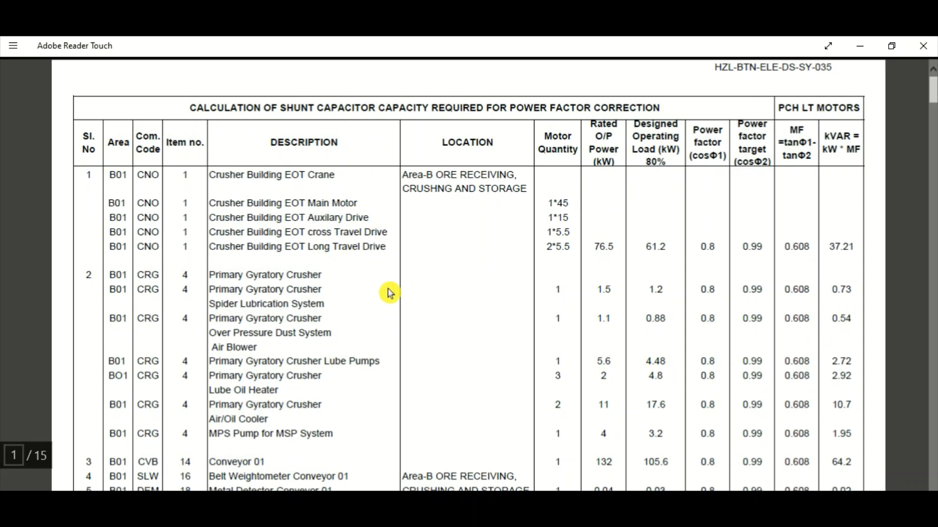
- Examine the Crusher Building EOT Crane's motor quantities, rated output power and designed operating load
{"action": "left_click", "coordinate": [566, 190]}
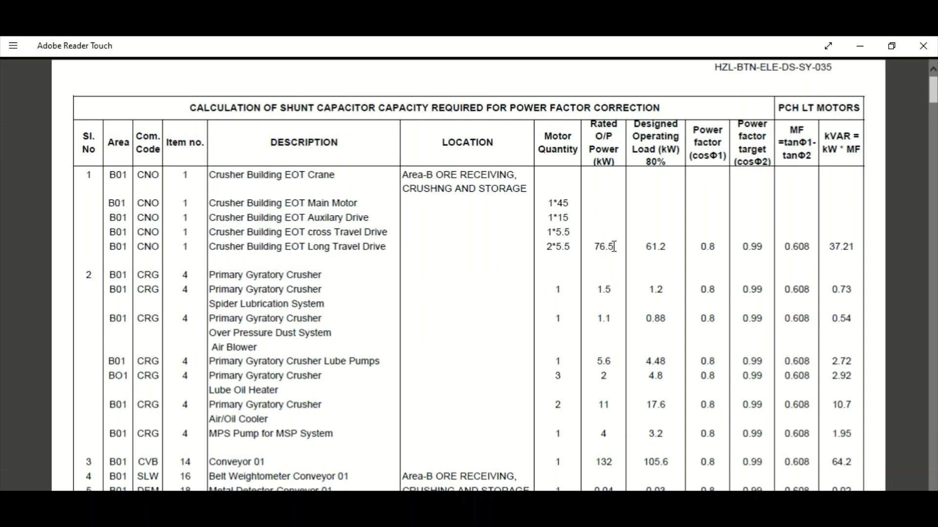
{"action": "left_click_drag", "start_coordinate": [614, 247], "coordinate": [596, 246]}
{"action": "left_click_drag", "start_coordinate": [669, 248], "coordinate": [647, 248]}
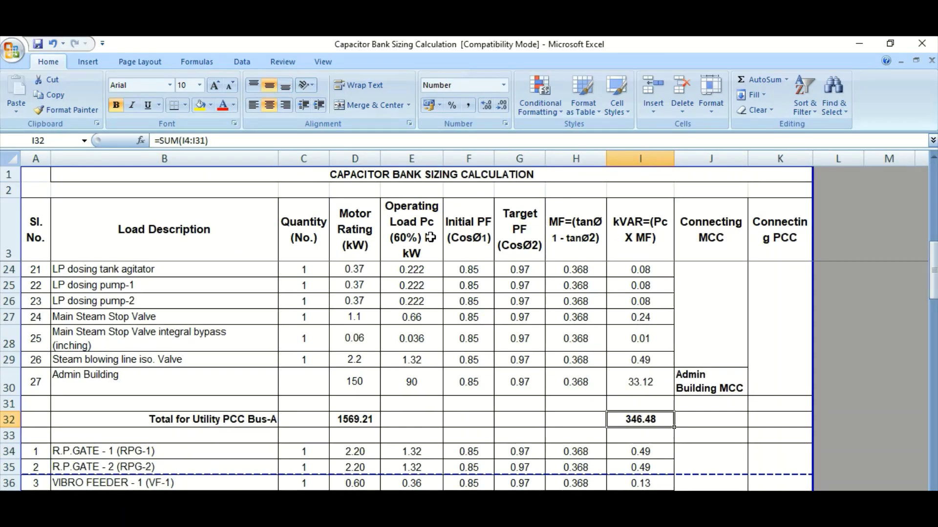
- Compare the operating load percentage in the Excel sizing worksheet's heading with the one in the PDF's Designed Operating Load heading
{"action": "left_click", "coordinate": [432, 237]}
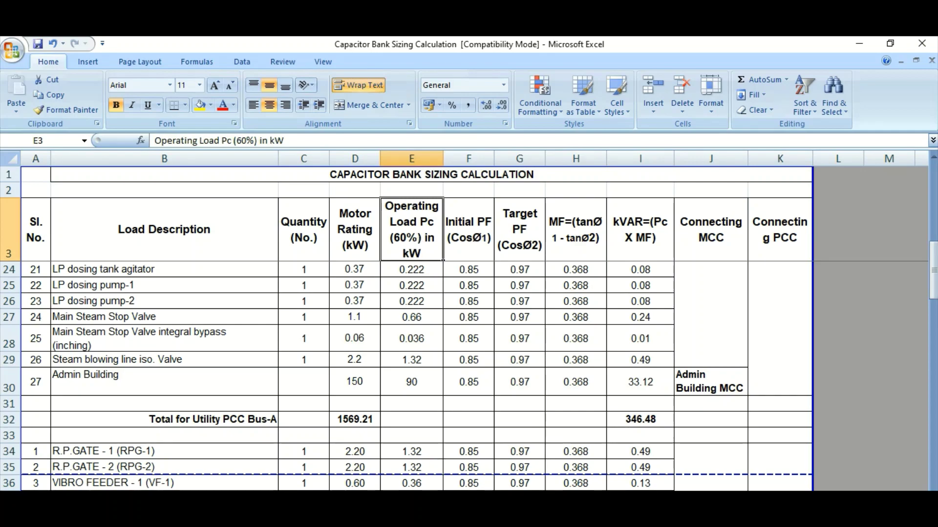
{"action": "key", "text": "alt+Tab"}
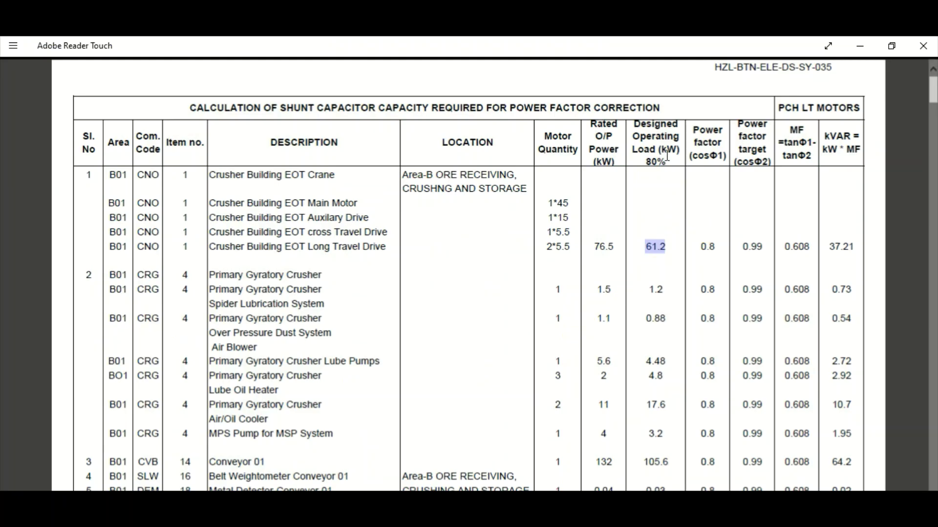
{"action": "left_click_drag", "start_coordinate": [667, 156], "coordinate": [664, 152]}
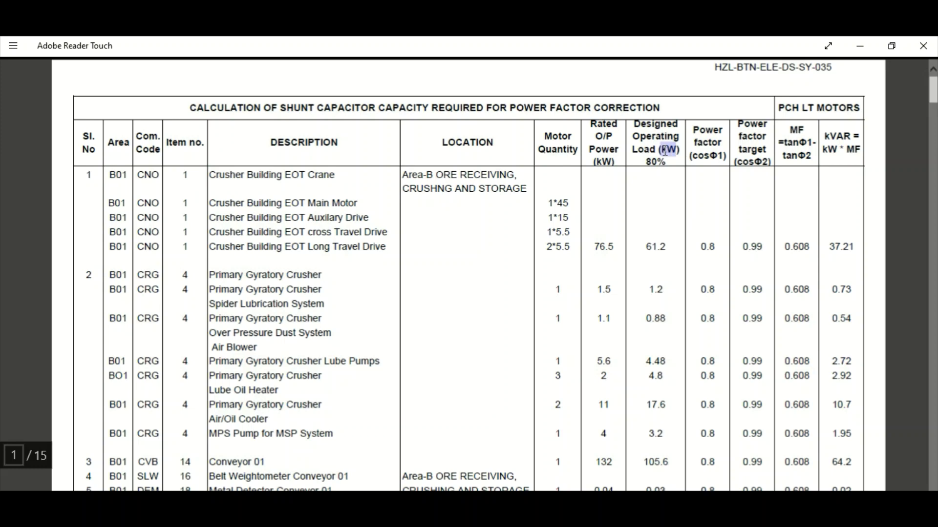
- Examine the EOT crane's power factor, target power factor and resulting multiplying factor in the PDF table
{"action": "left_click", "coordinate": [718, 193]}
{"action": "left_click_drag", "start_coordinate": [705, 247], "coordinate": [718, 246]}
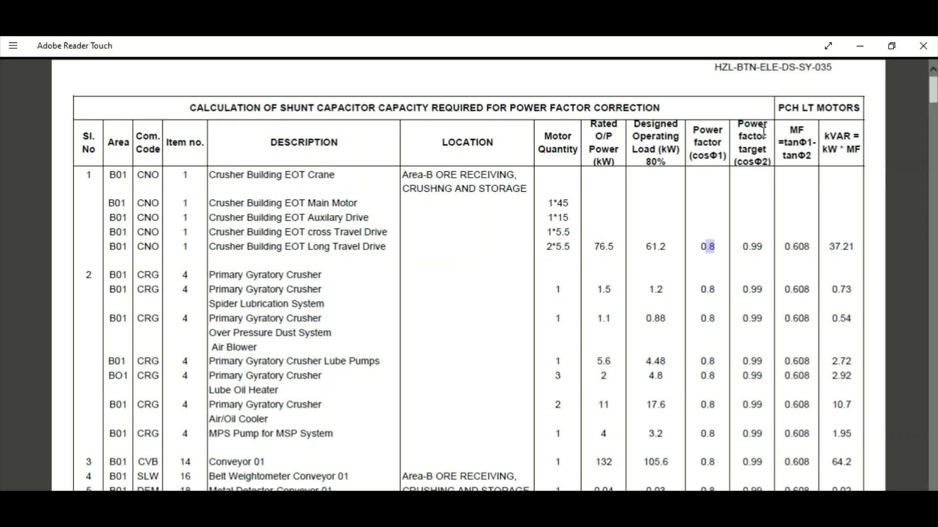
{"action": "left_click_drag", "start_coordinate": [741, 244], "coordinate": [770, 249]}
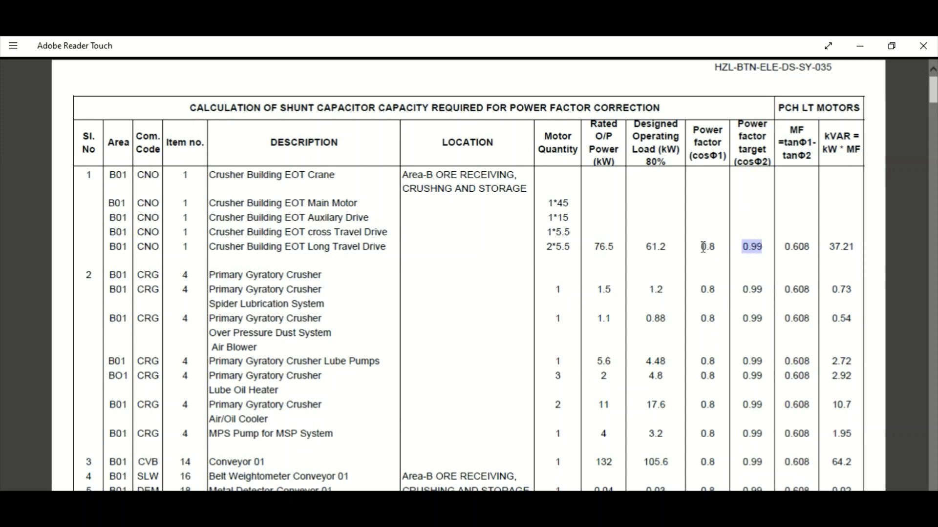
{"action": "left_click_drag", "start_coordinate": [701, 246], "coordinate": [762, 250]}
{"action": "left_click_drag", "start_coordinate": [805, 246], "coordinate": [787, 246]}
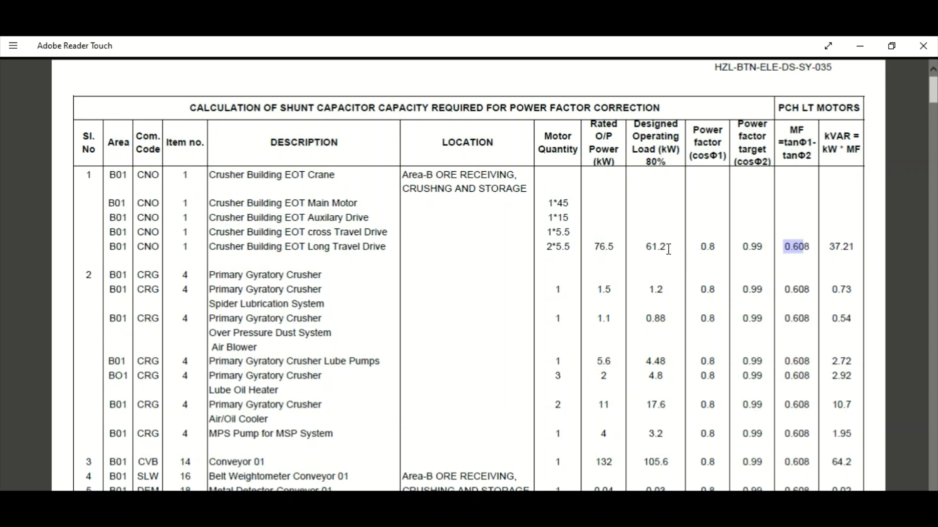
- Trace how the EOT crane's kVAR follows from its designed operating load and multiplying factor
{"action": "left_click_drag", "start_coordinate": [643, 246], "coordinate": [668, 247]}
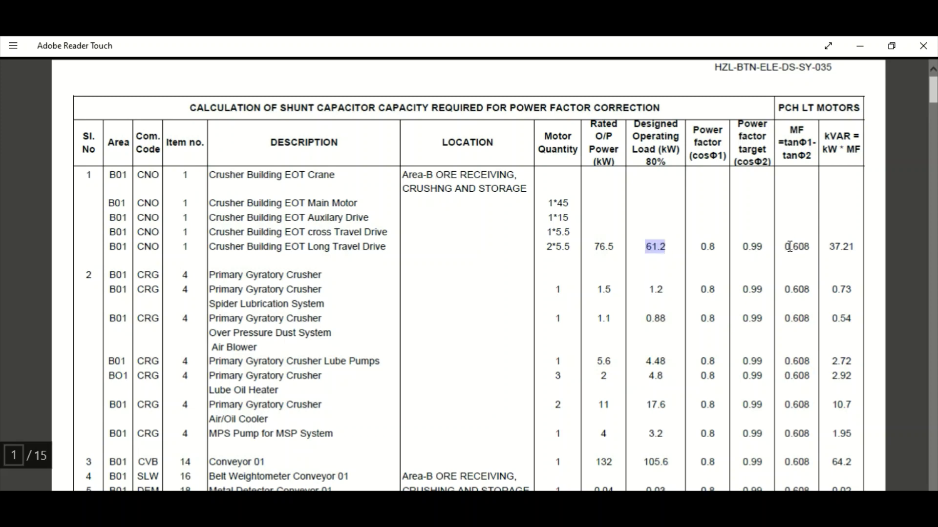
{"action": "left_click_drag", "start_coordinate": [790, 247], "coordinate": [810, 247]}
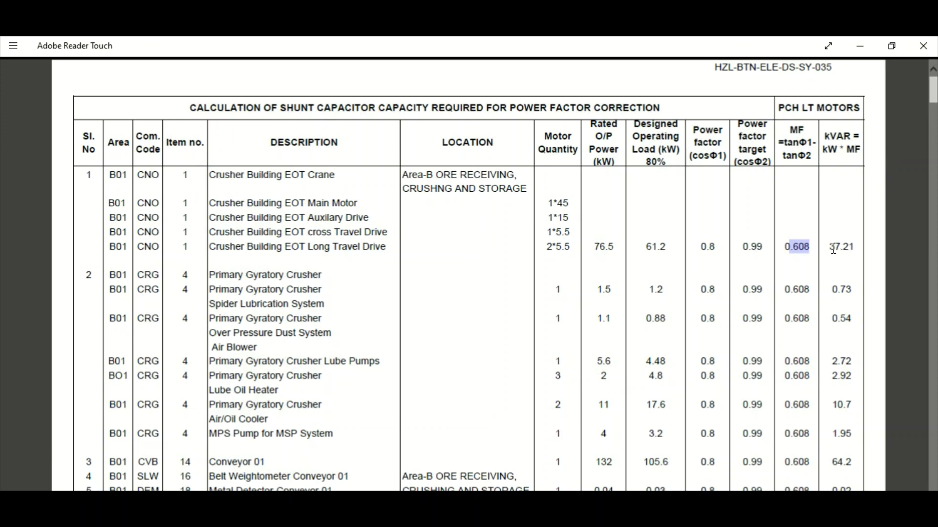
{"action": "left_click_drag", "start_coordinate": [829, 247], "coordinate": [854, 250]}
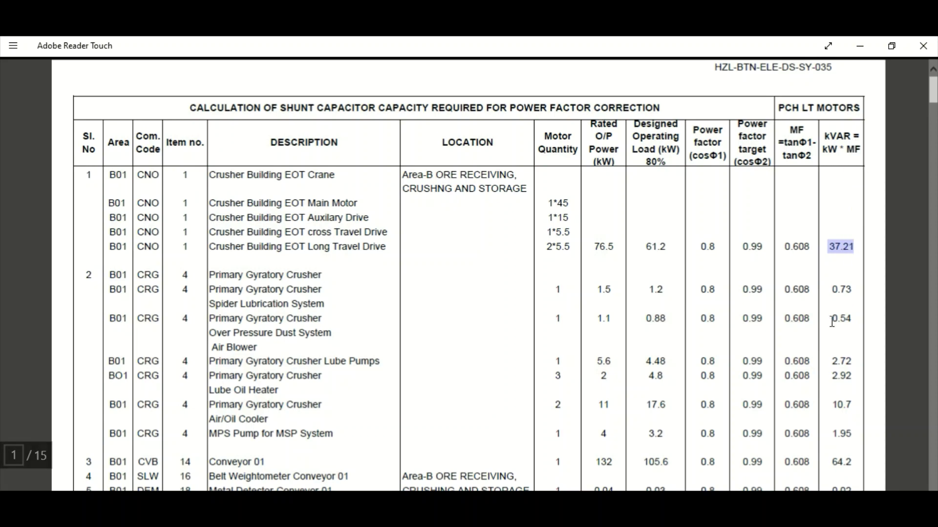
- Look through the kVAR values of the remaining Area-B loads and examine their total at the end of the section
{"action": "scroll", "coordinate": [815, 263], "scroll_direction": "down", "scroll_amount": 4}
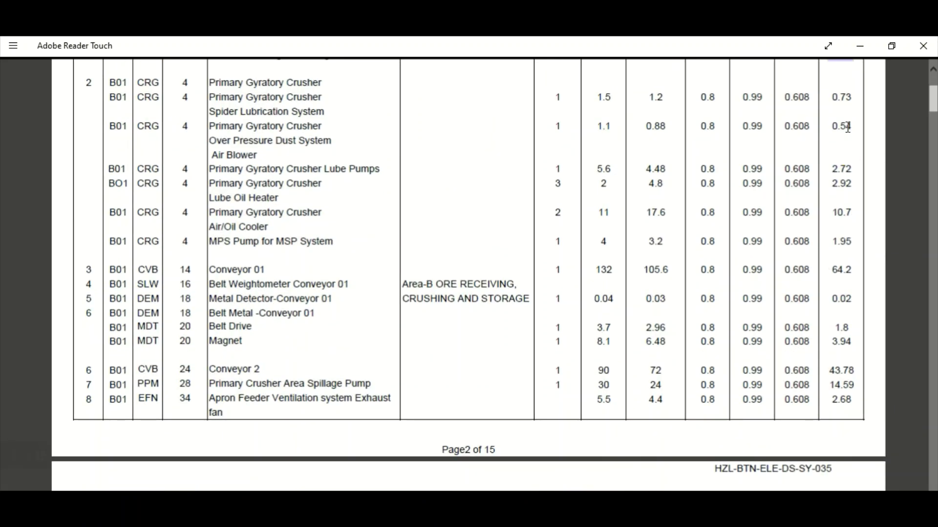
{"action": "scroll", "coordinate": [833, 313], "scroll_direction": "up", "scroll_amount": 2}
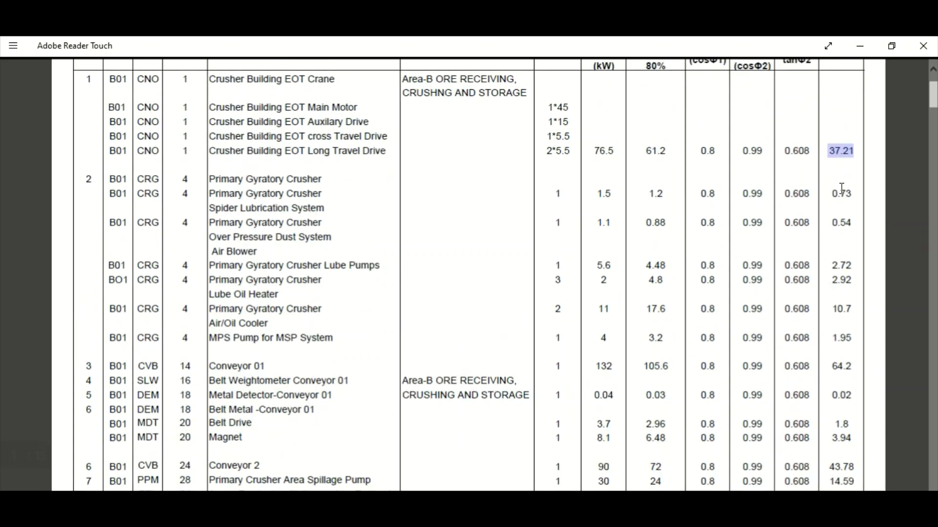
{"action": "left_click_drag", "start_coordinate": [842, 194], "coordinate": [841, 324]}
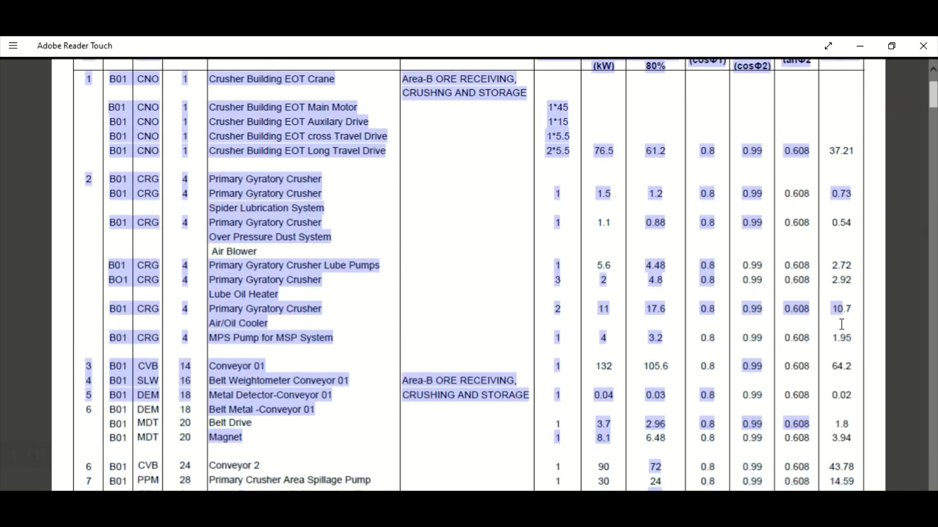
{"action": "left_click", "coordinate": [840, 359]}
{"action": "scroll", "coordinate": [825, 374], "scroll_direction": "down", "scroll_amount": 6}
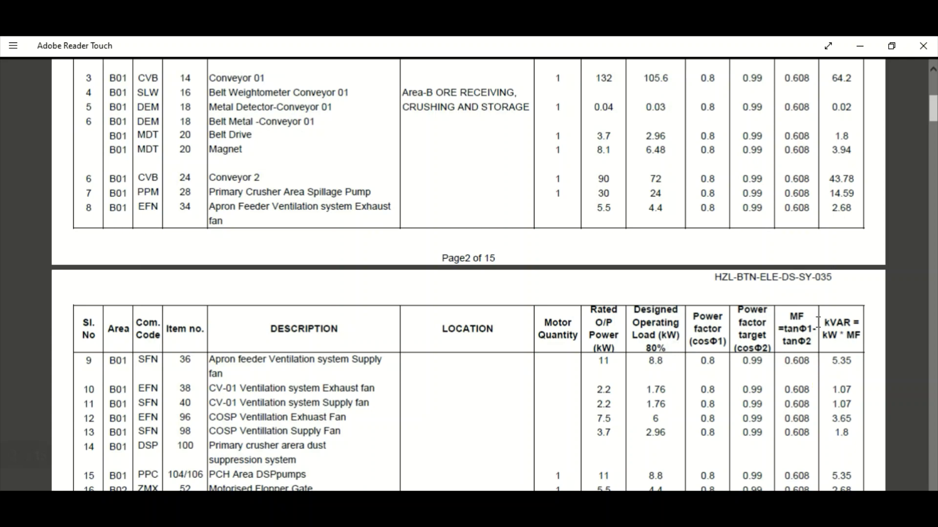
{"action": "scroll", "coordinate": [821, 326], "scroll_direction": "down", "scroll_amount": 7}
{"action": "scroll", "coordinate": [823, 328], "scroll_direction": "down", "scroll_amount": 3}
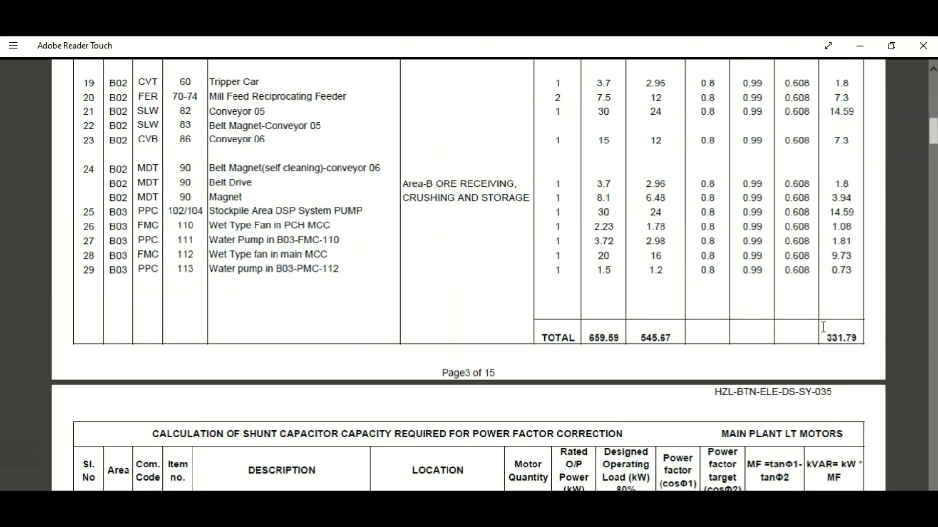
{"action": "left_click_drag", "start_coordinate": [831, 337], "coordinate": [861, 339]}
{"action": "left_click", "coordinate": [853, 341]}
- Look through the remaining plant area load tables up to the LT and HT motor summary near the document's end
{"action": "scroll", "coordinate": [777, 365], "scroll_direction": "down", "scroll_amount": 4}
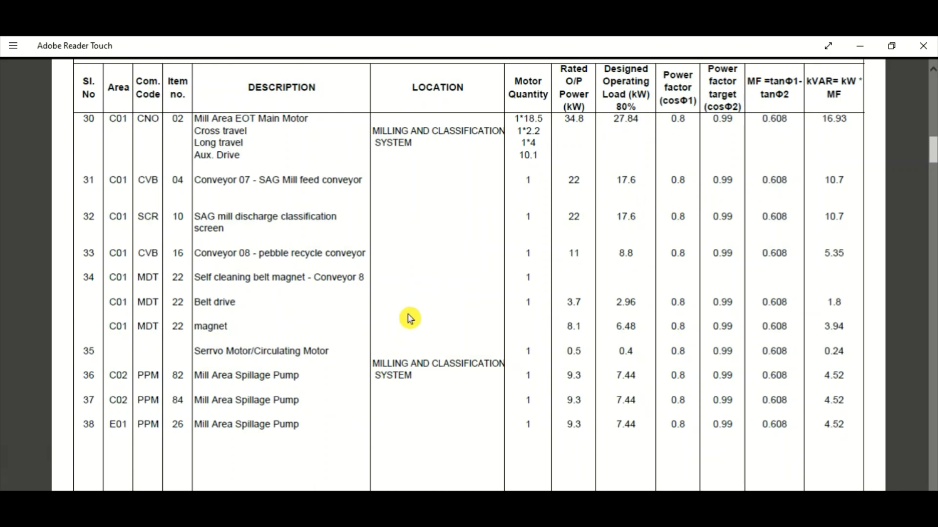
{"action": "scroll", "coordinate": [416, 310], "scroll_direction": "down", "scroll_amount": 2}
{"action": "scroll", "coordinate": [434, 298], "scroll_direction": "down", "scroll_amount": 20}
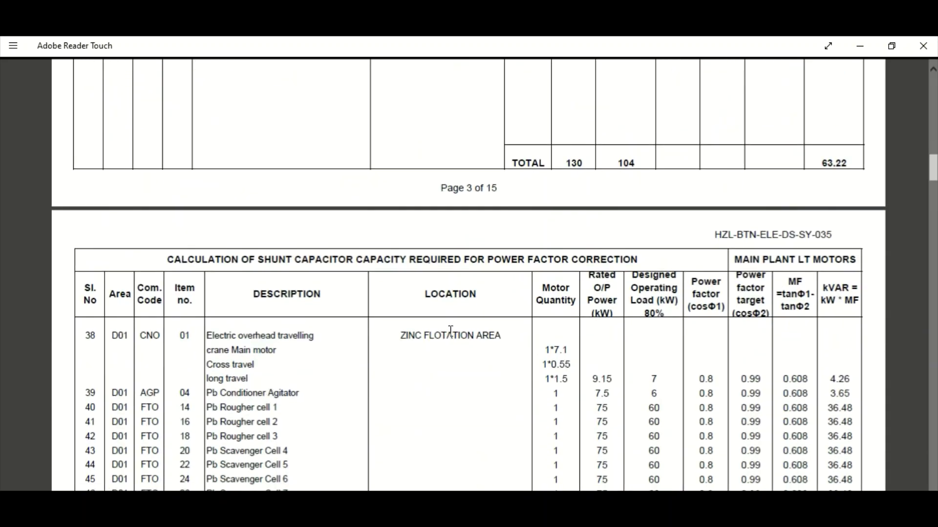
{"action": "scroll", "coordinate": [693, 352], "scroll_direction": "down", "scroll_amount": 20}
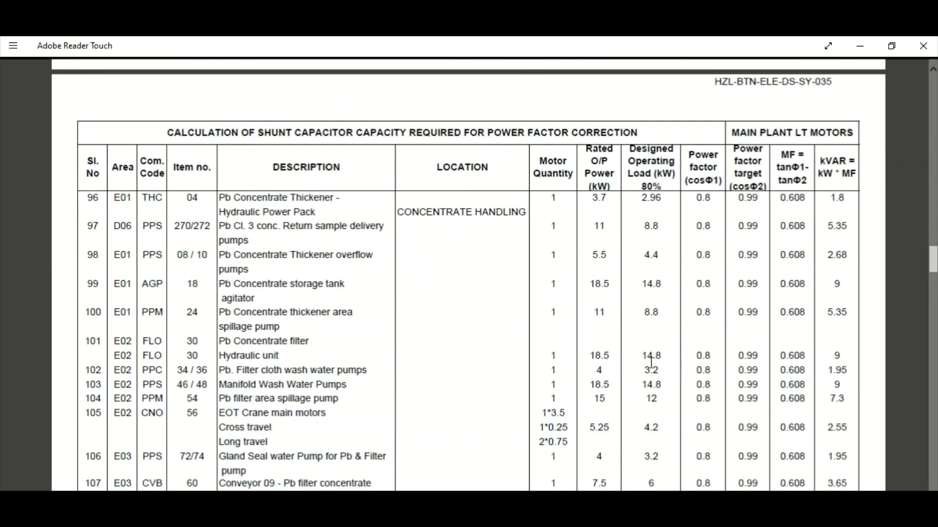
{"action": "scroll", "coordinate": [665, 364], "scroll_direction": "down", "scroll_amount": 20}
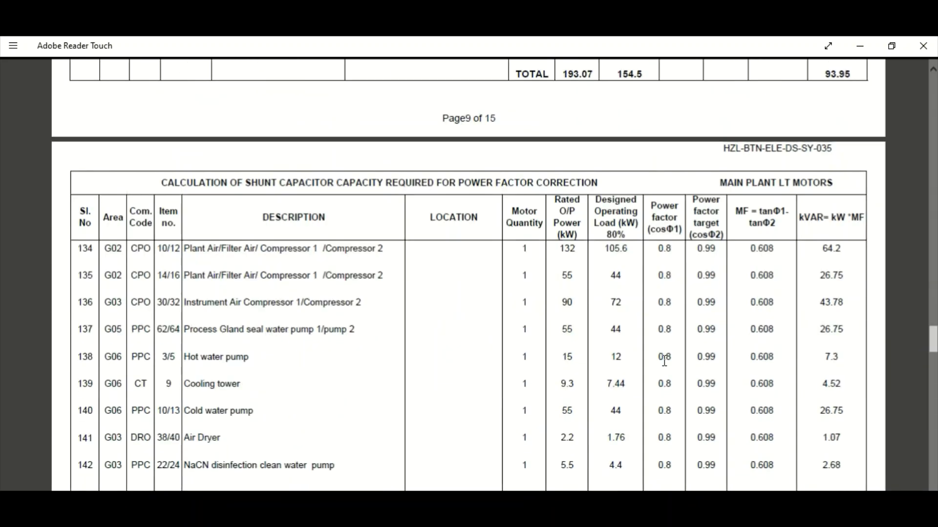
{"action": "scroll", "coordinate": [663, 361], "scroll_direction": "down", "scroll_amount": 8}
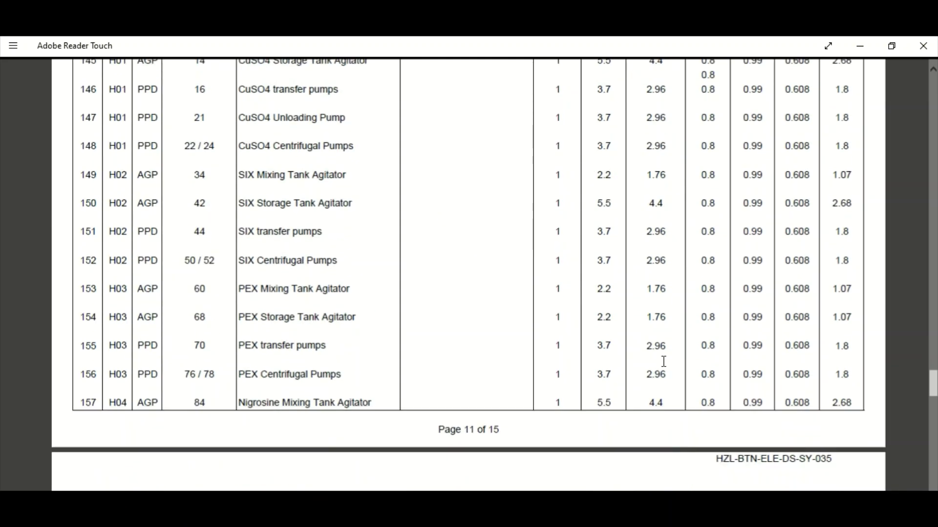
{"action": "scroll", "coordinate": [662, 361], "scroll_direction": "down", "scroll_amount": 6}
{"action": "scroll", "coordinate": [659, 362], "scroll_direction": "down", "scroll_amount": 20}
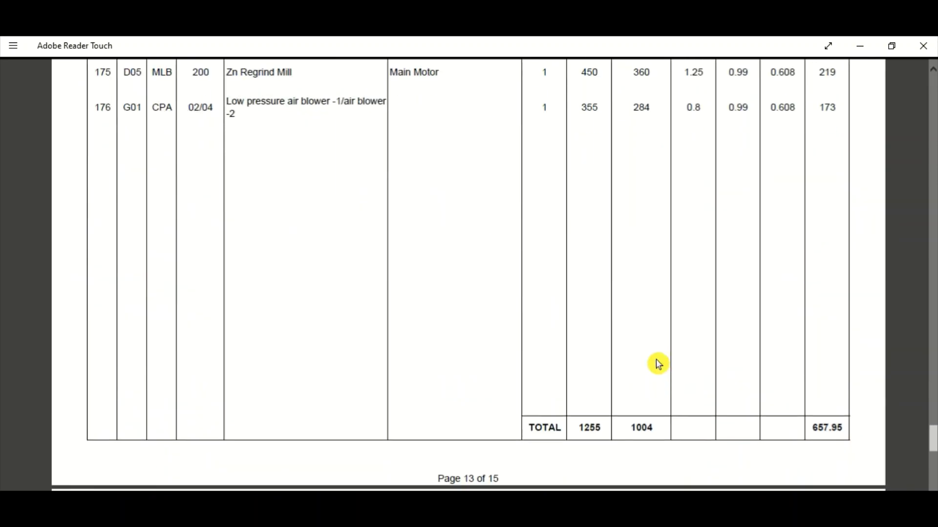
{"action": "scroll", "coordinate": [650, 362], "scroll_direction": "up", "scroll_amount": 10}
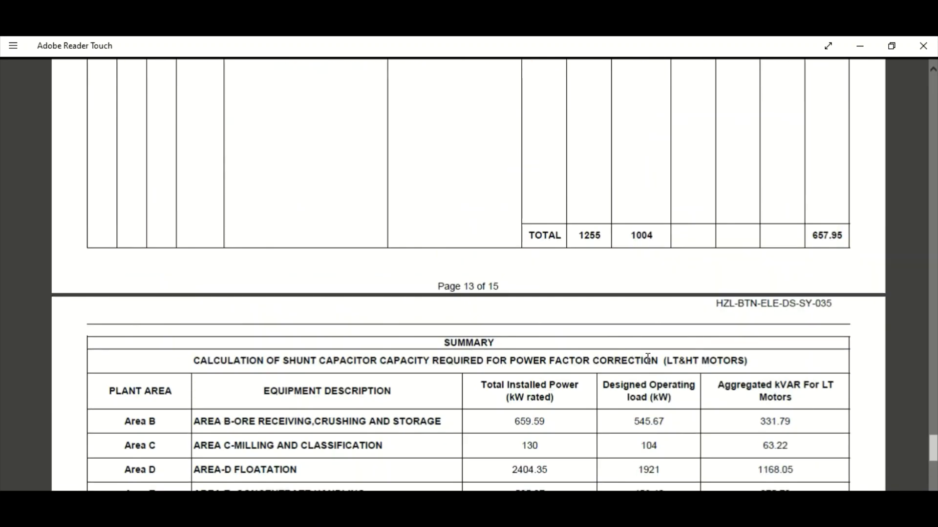
- Examine the LT and HT motor summary, including the combined kVAR total, the rounded-up bank size and the number of cells
{"action": "scroll", "coordinate": [648, 359], "scroll_direction": "down", "scroll_amount": 5}
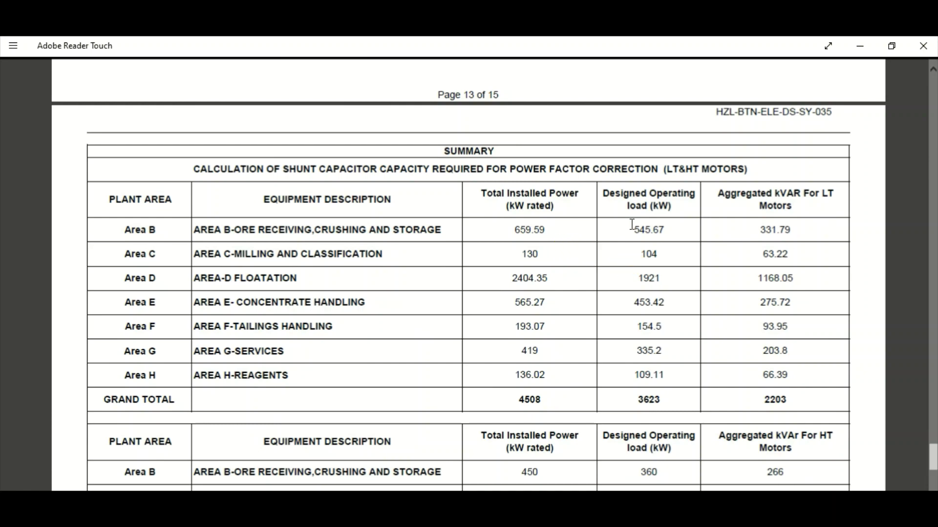
{"action": "scroll", "coordinate": [496, 349], "scroll_direction": "down", "scroll_amount": 5}
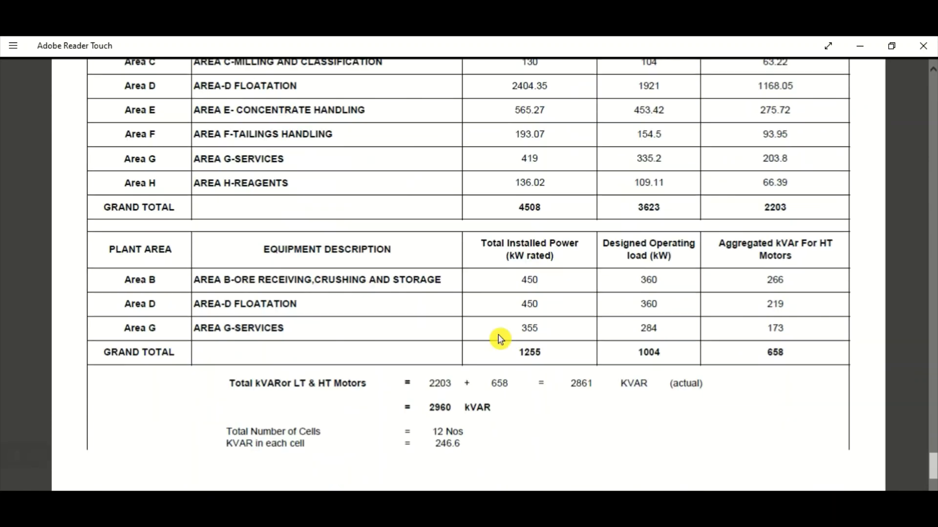
{"action": "scroll", "coordinate": [648, 354], "scroll_direction": "down", "scroll_amount": 2}
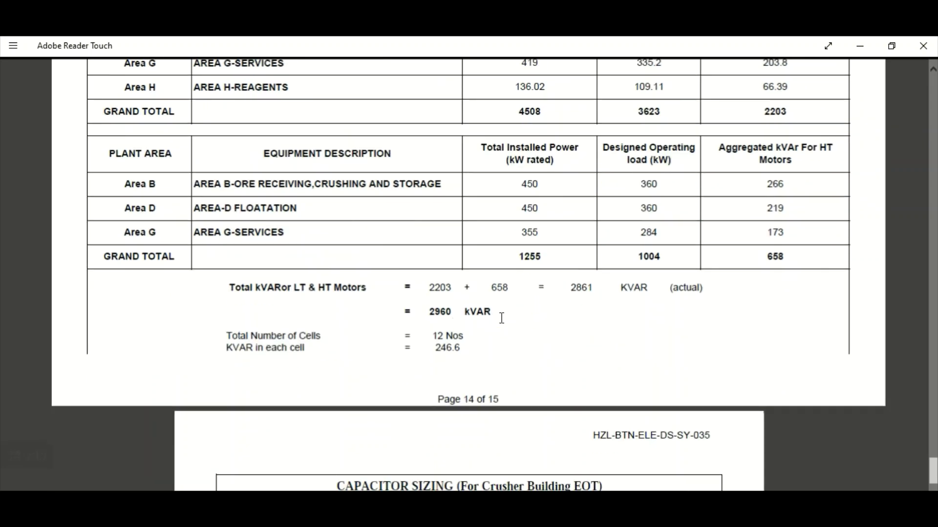
{"action": "scroll", "coordinate": [477, 346], "scroll_direction": "down", "scroll_amount": 2}
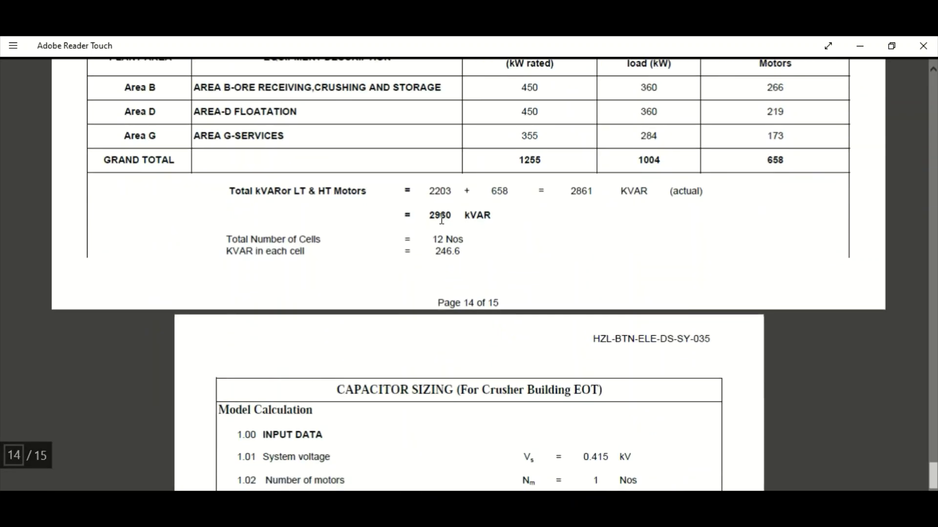
{"action": "left_click_drag", "start_coordinate": [444, 214], "coordinate": [456, 214]}
{"action": "left_click", "coordinate": [352, 257]}
{"action": "left_click_drag", "start_coordinate": [434, 239], "coordinate": [457, 238]}
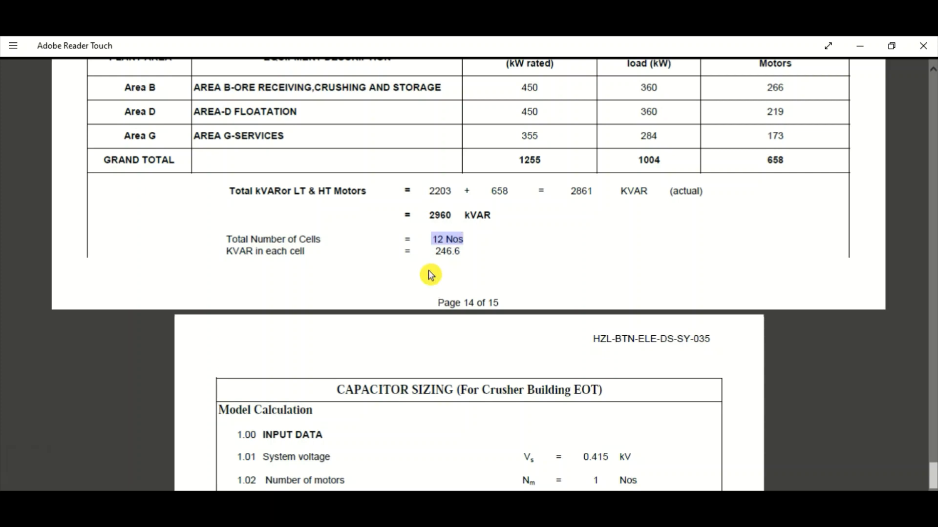
- Look over the crusher building EOT model calculation and examine its input data: system voltage, motor rating, operating and improved power factor
{"action": "scroll", "coordinate": [459, 256], "scroll_direction": "down", "scroll_amount": 5}
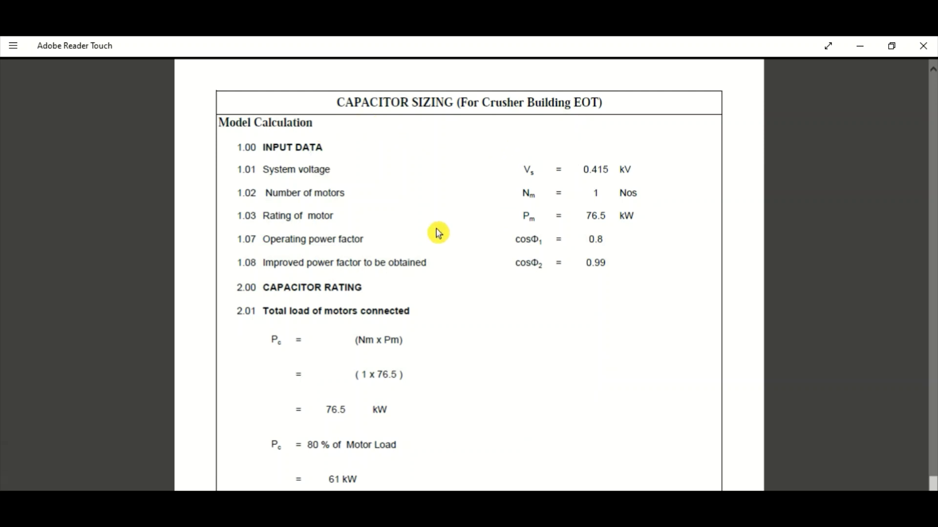
{"action": "scroll", "coordinate": [438, 233], "scroll_direction": "down", "scroll_amount": 6}
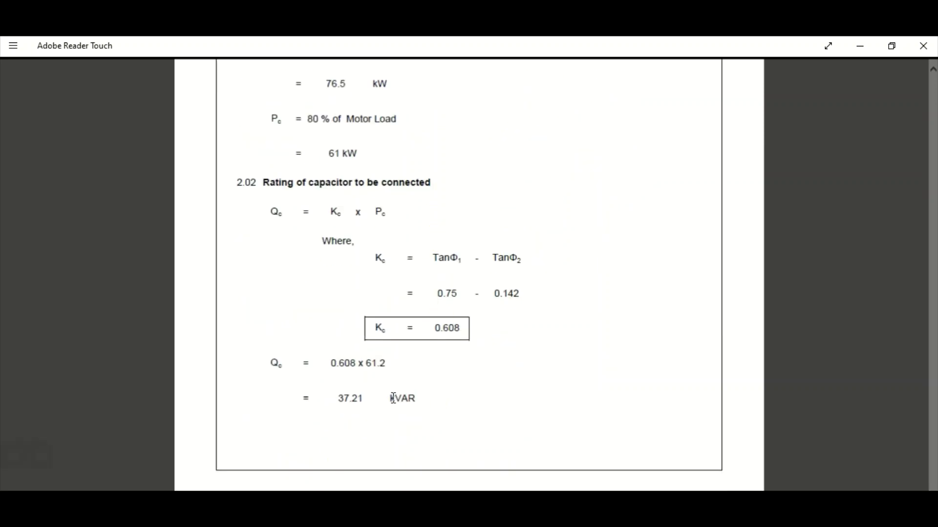
{"action": "scroll", "coordinate": [392, 398], "scroll_direction": "up", "scroll_amount": 7}
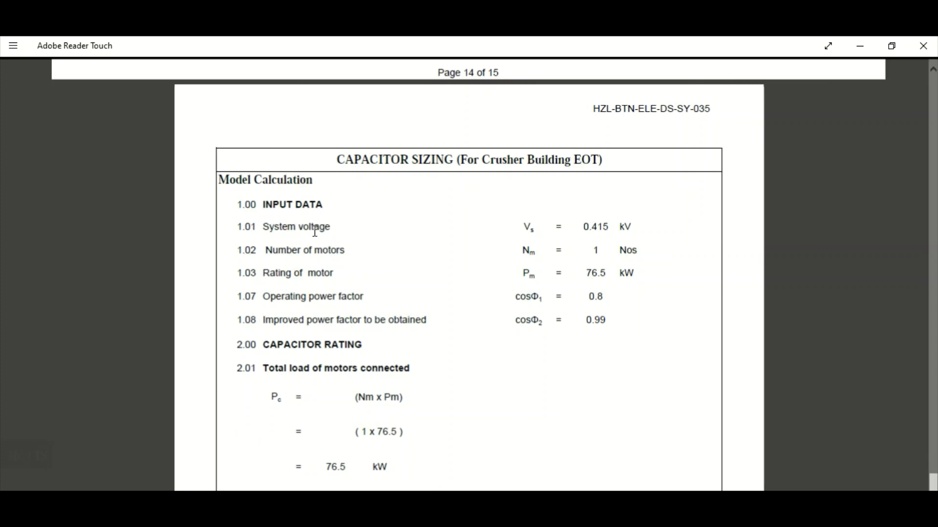
{"action": "left_click_drag", "start_coordinate": [522, 231], "coordinate": [629, 230]}
{"action": "left_click", "coordinate": [604, 234]}
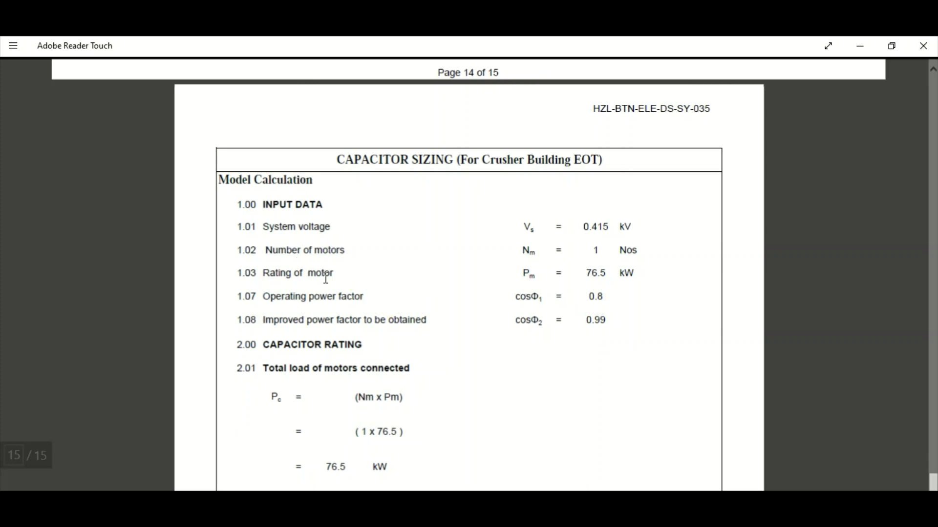
{"action": "left_click_drag", "start_coordinate": [590, 273], "coordinate": [606, 273]}
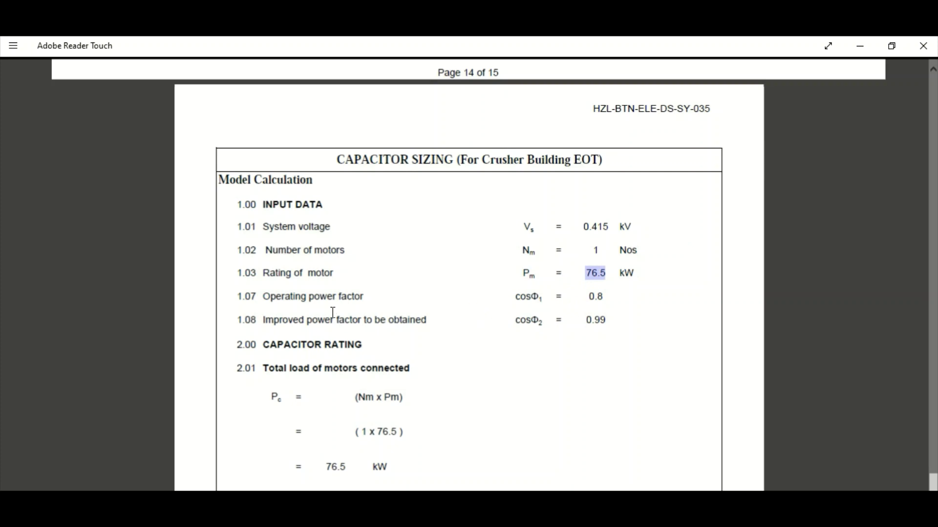
{"action": "double_click", "coordinate": [290, 298]}
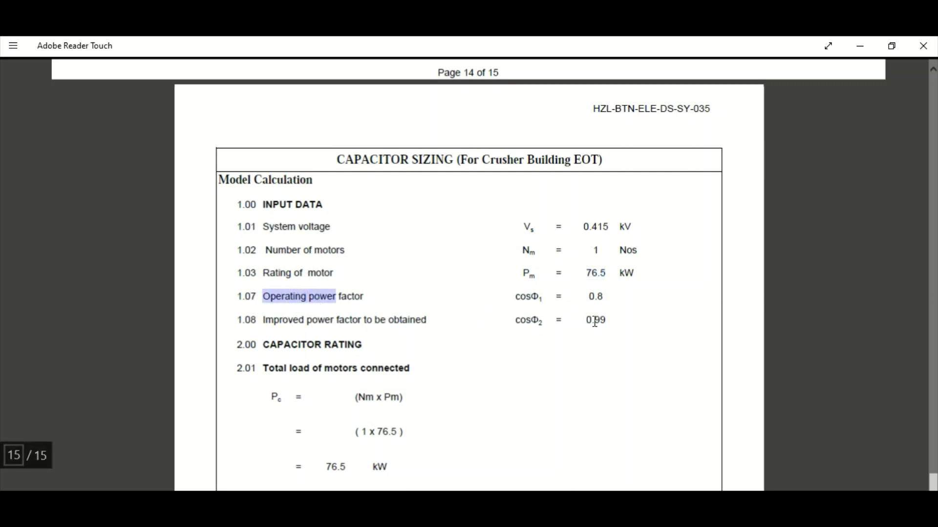
{"action": "left_click", "coordinate": [608, 302]}
{"action": "left_click_drag", "start_coordinate": [576, 327], "coordinate": [605, 319]}
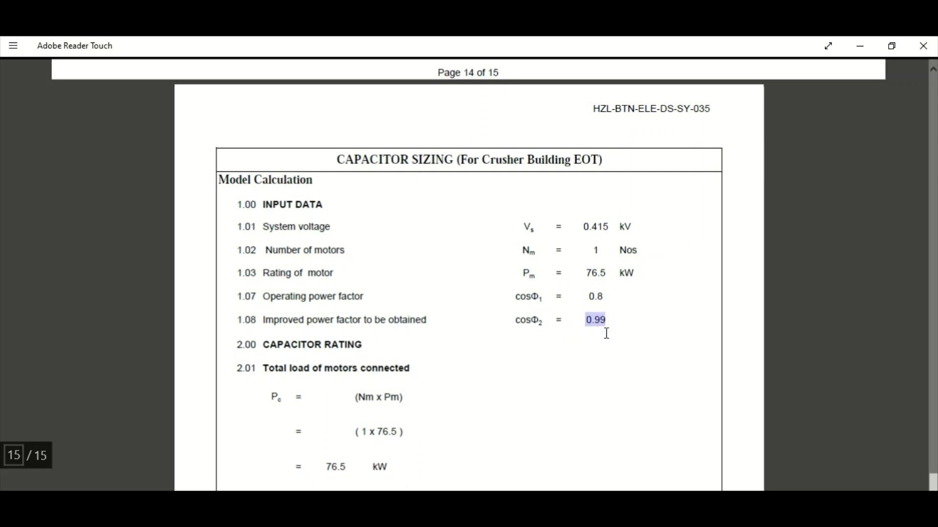